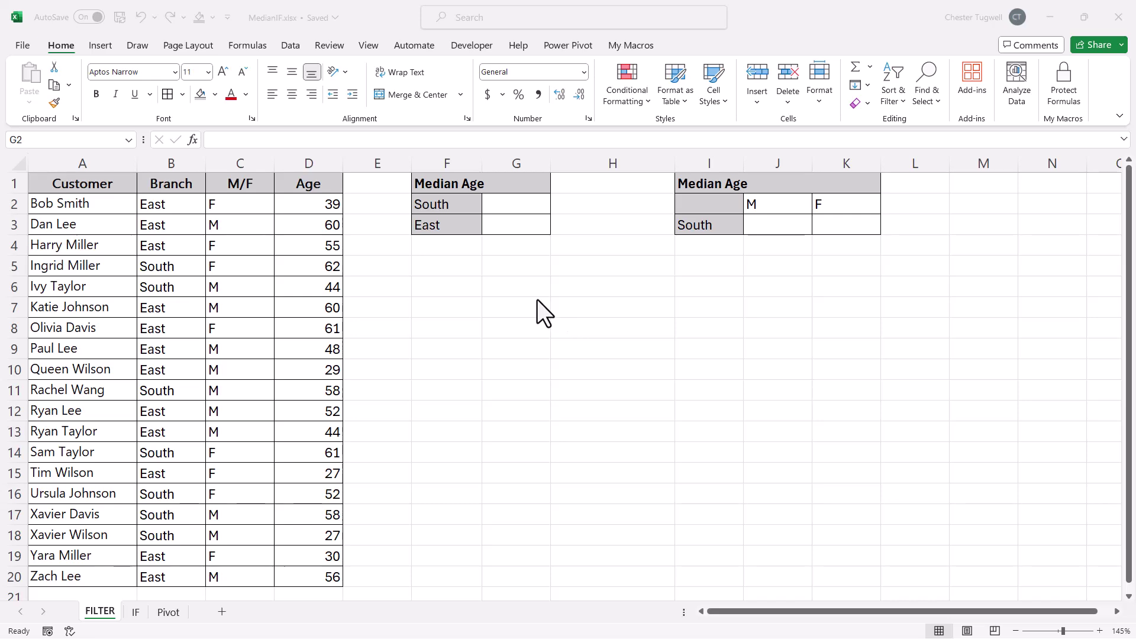
Enter =FILTER(D2:D20,B2:B20=F2) in G2 to list the ages for the South branch.
{"action": "left_click", "coordinate": [521, 204]}
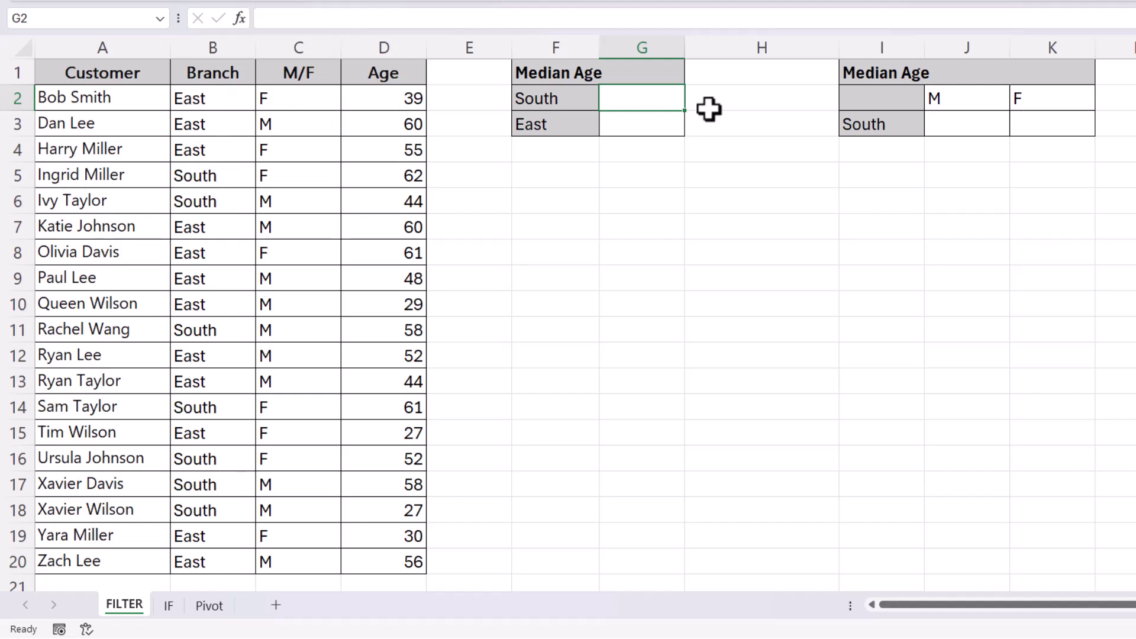
{"action": "type", "text": "=fi"}
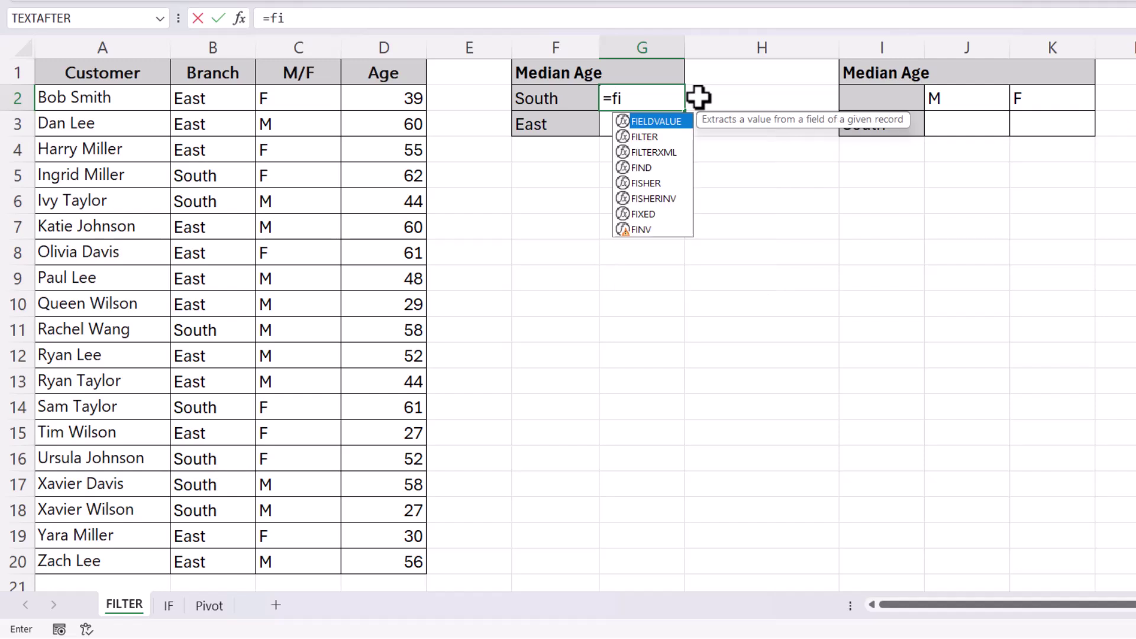
{"action": "type", "text": "lter"}
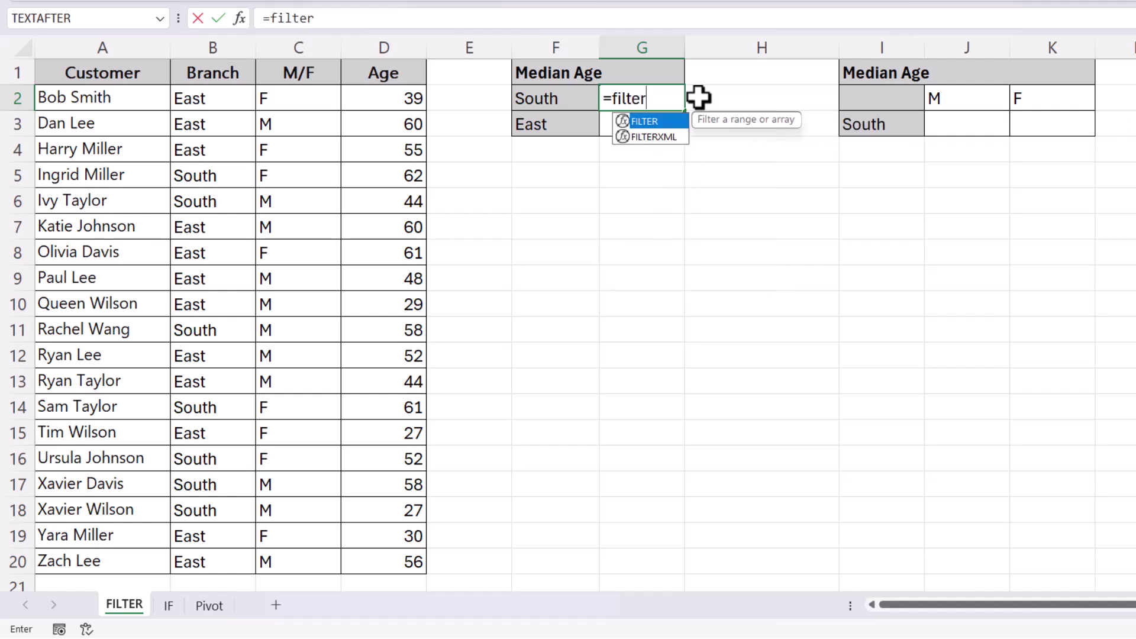
{"action": "type", "text": "("}
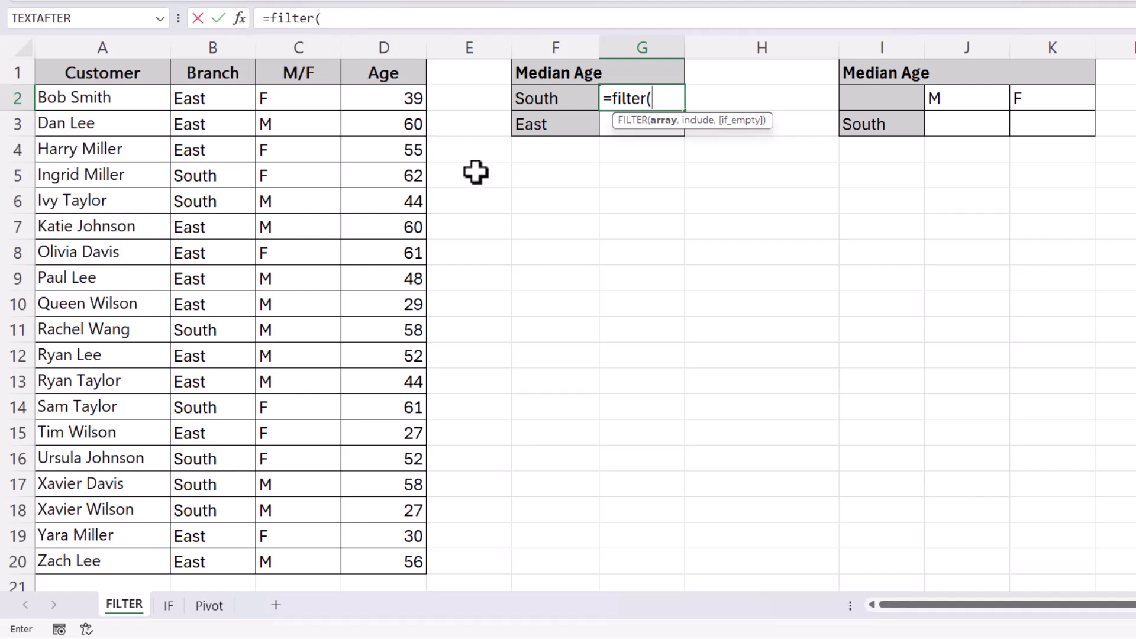
{"action": "left_click_drag", "start_coordinate": [410, 95], "coordinate": [393, 552]}
{"action": "type", "text": ","}
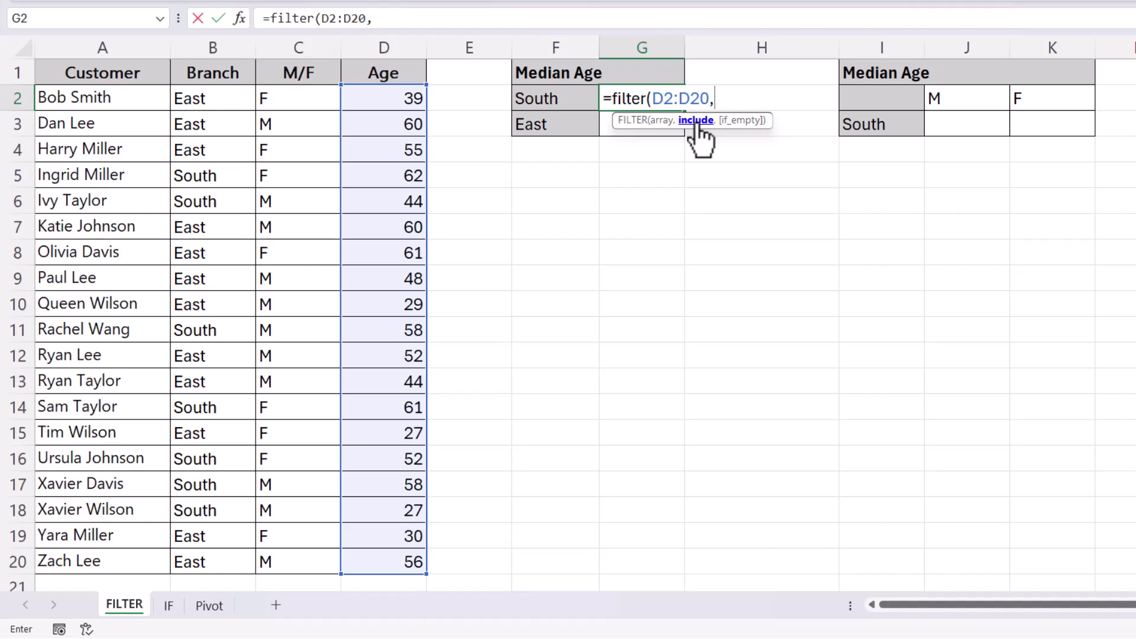
{"action": "left_click_drag", "start_coordinate": [194, 97], "coordinate": [217, 555]}
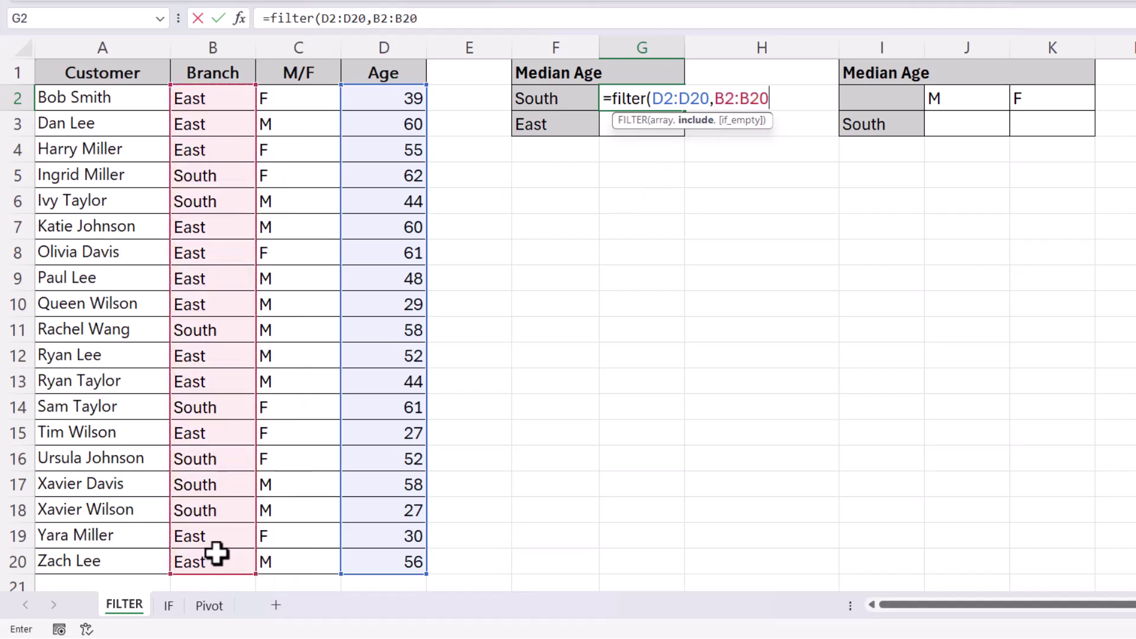
{"action": "type", "text": "="}
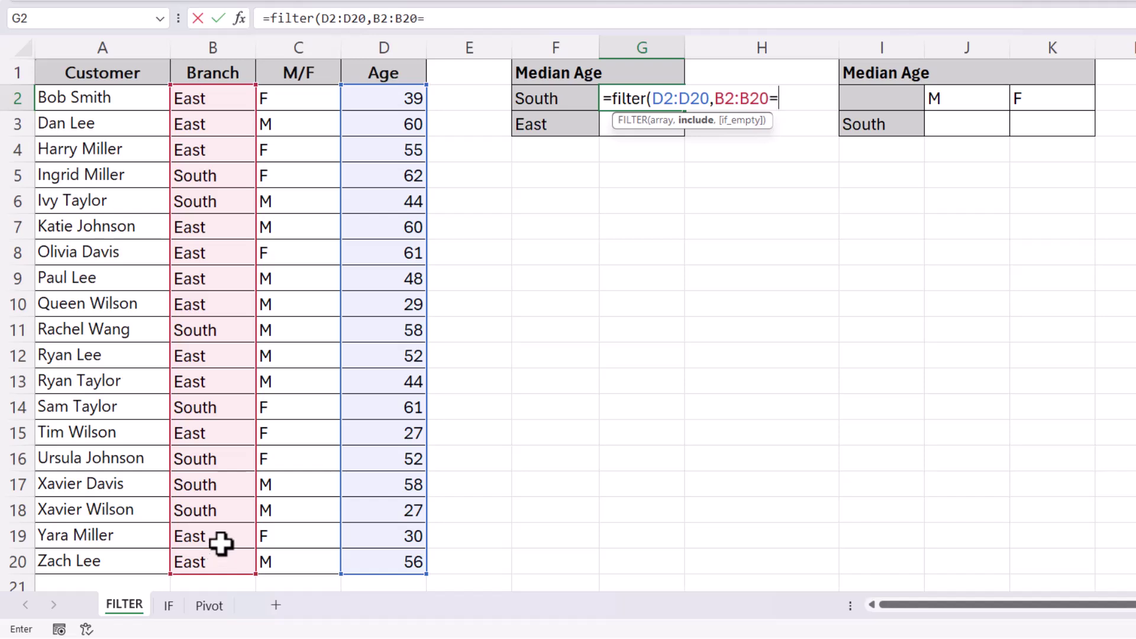
{"action": "left_click", "coordinate": [539, 100]}
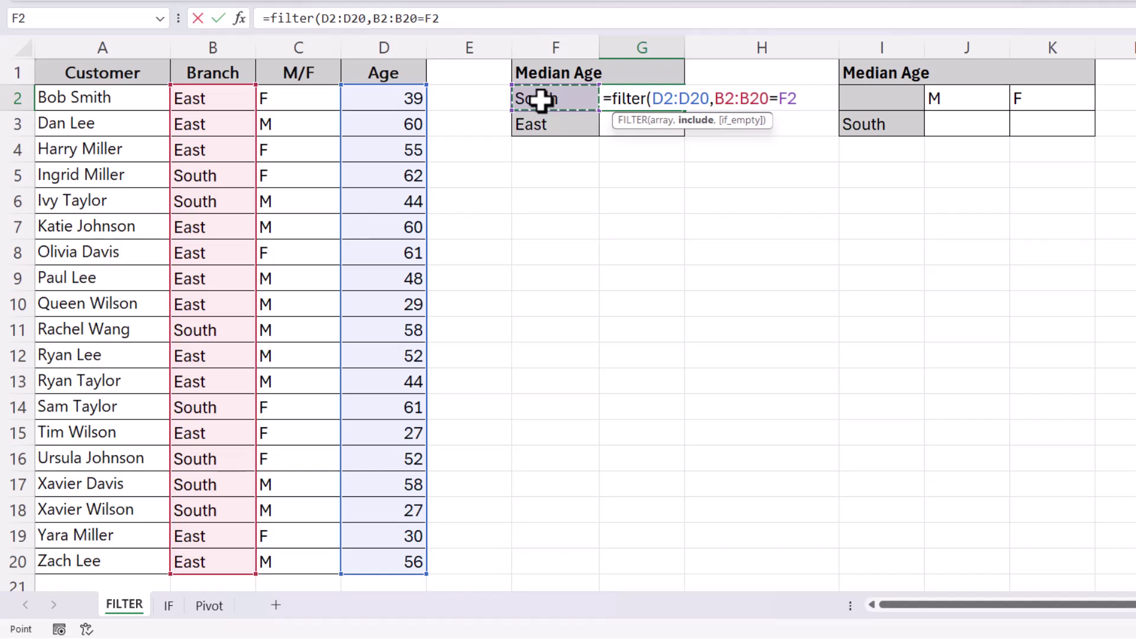
{"action": "type", "text": ")"}
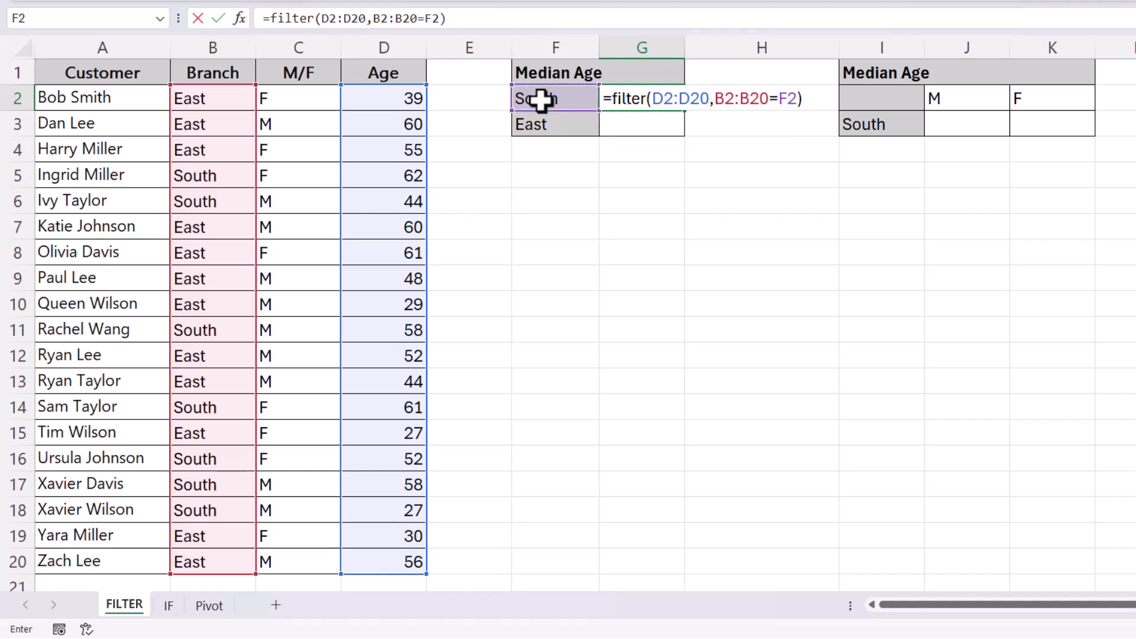
{"action": "key", "text": "Return"}
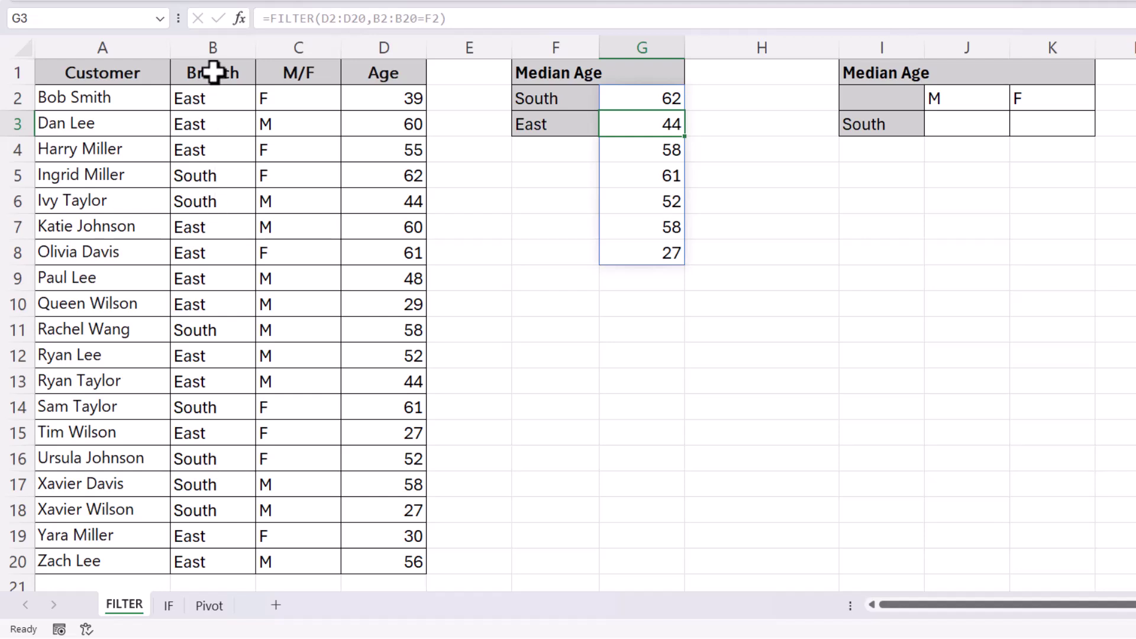
Sort the customer table by Branch in ascending order and select the South ages in D14:D20.
{"action": "left_click", "coordinate": [214, 92]}
{"action": "right_click", "coordinate": [213, 94]}
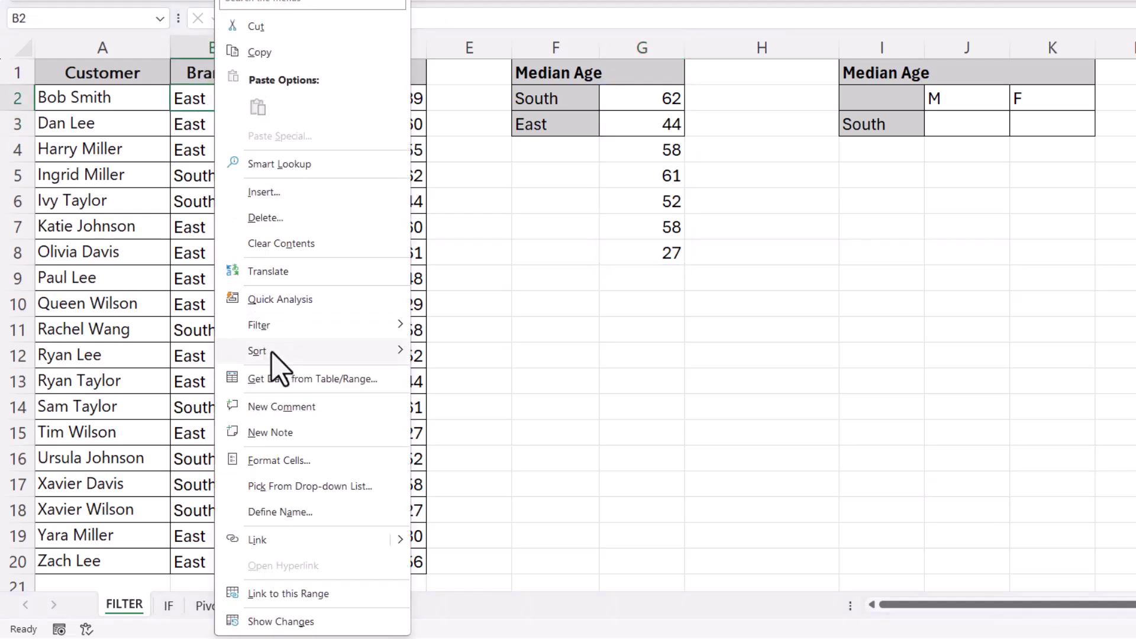
{"action": "mouse_move", "coordinate": [326, 352]}
{"action": "left_click", "coordinate": [461, 360]}
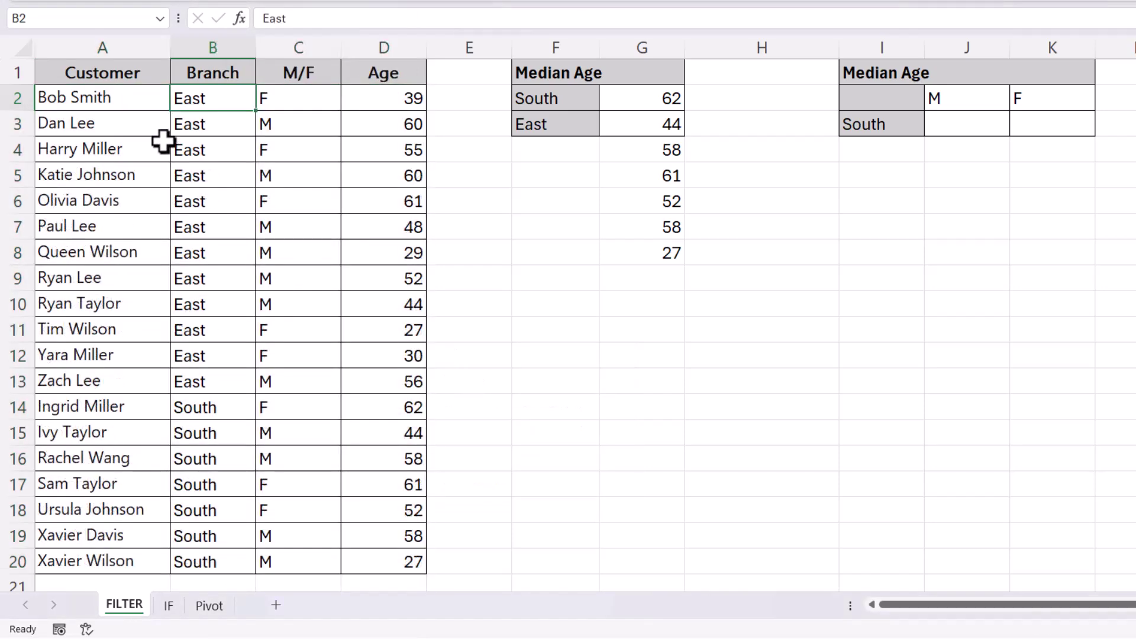
{"action": "left_click_drag", "start_coordinate": [416, 408], "coordinate": [414, 566]}
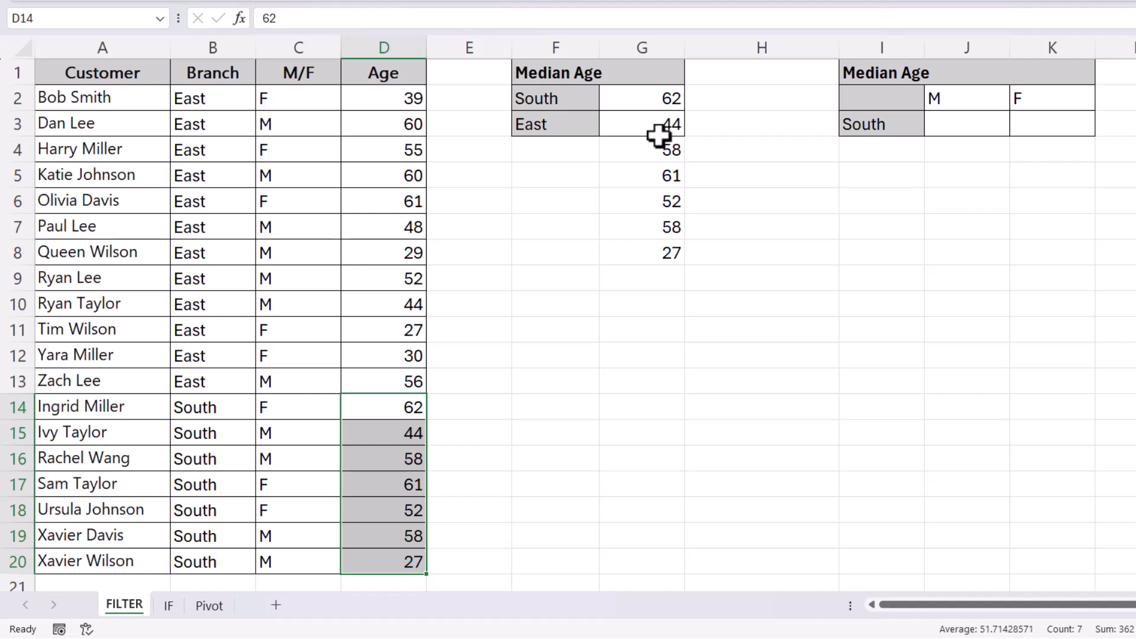
Wrap the FILTER formula in G2 in MEDIAN, giving =MEDIAN(FILTER(D2:D20,B2:B20=F2)).
{"action": "left_click", "coordinate": [653, 98]}
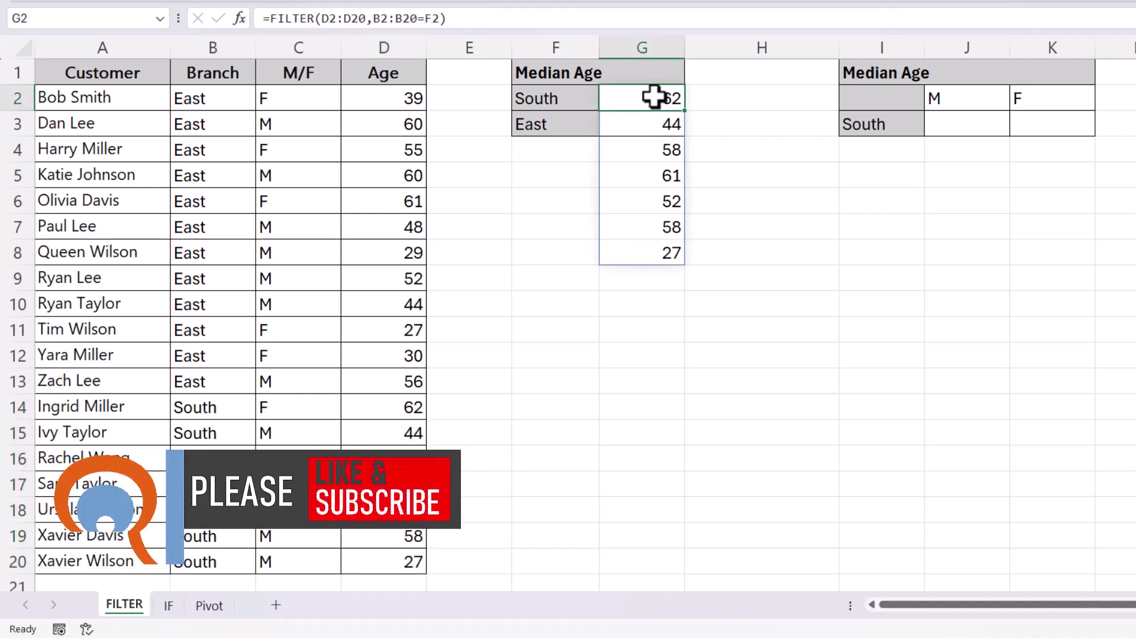
{"action": "double_click", "coordinate": [653, 98]}
{"action": "key", "text": "Escape"}
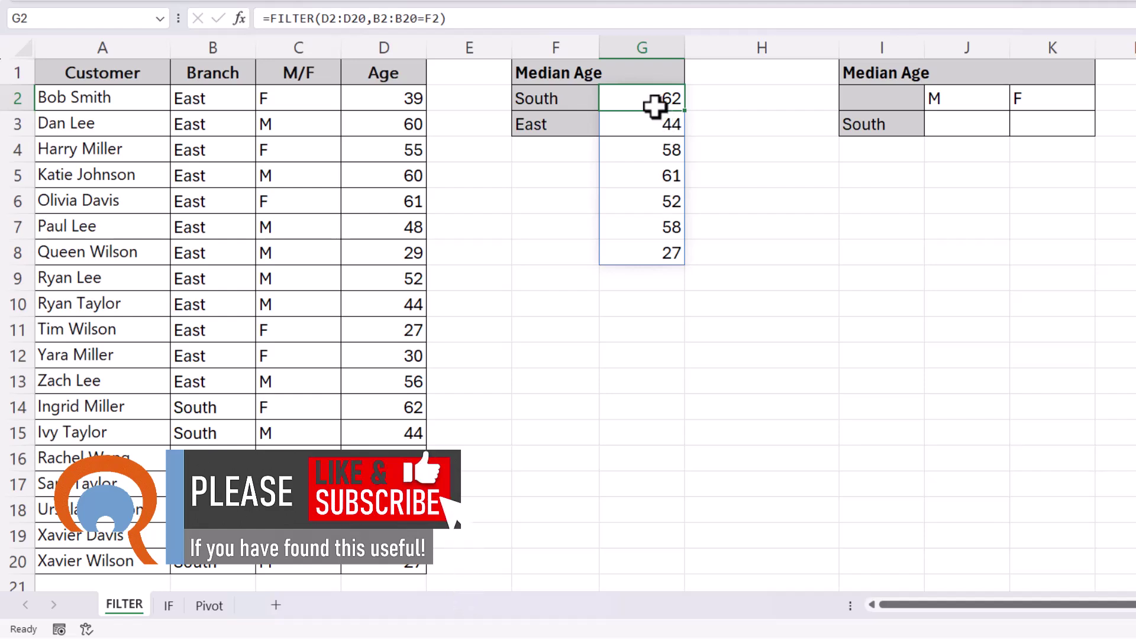
{"action": "double_click", "coordinate": [654, 100]}
{"action": "type", "text": "median"}
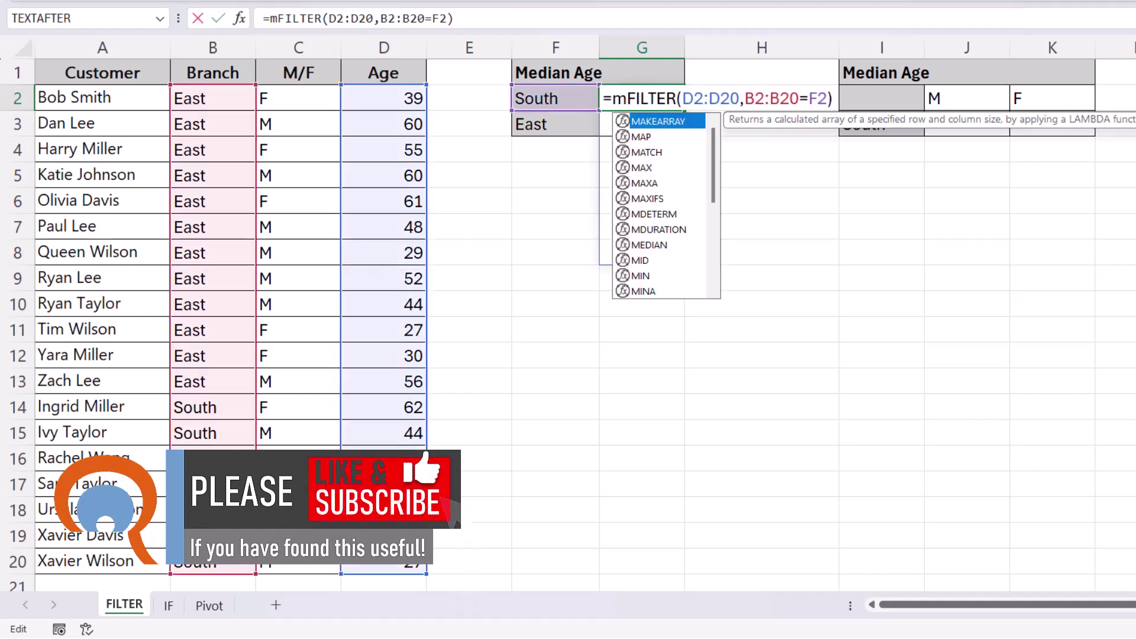
{"action": "type", "text": "("}
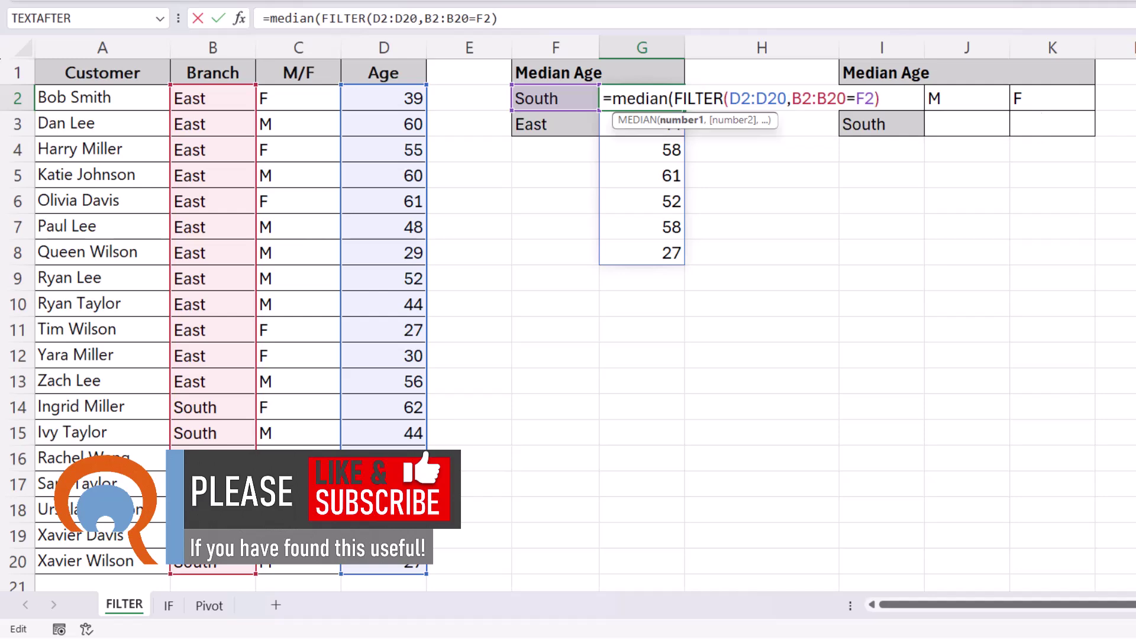
{"action": "type", "text": ")"}
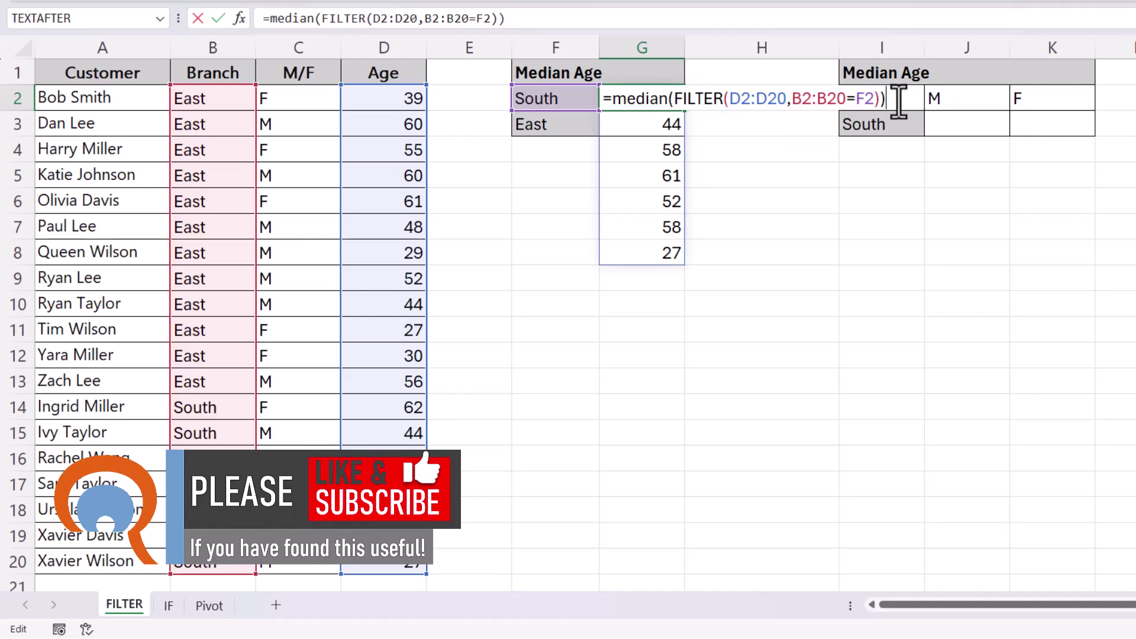
{"action": "key", "text": "Return"}
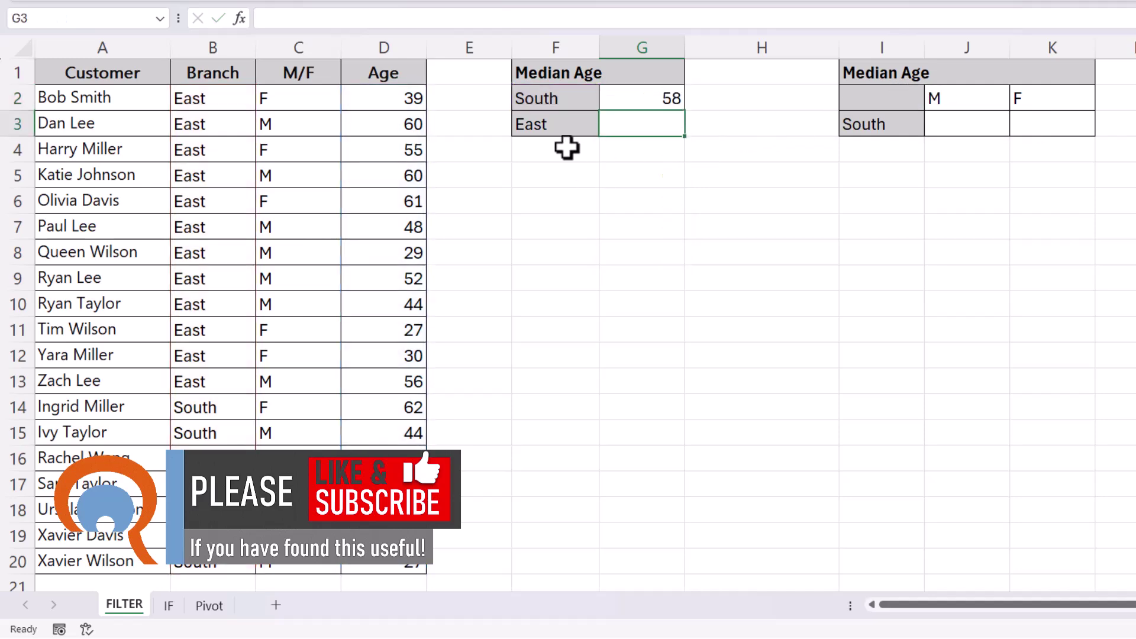
Make the D2:D20 and B2:B20 references in G2's formula absolute and fill the formula down to G3.
{"action": "double_click", "coordinate": [665, 99]}
{"action": "left_click_drag", "start_coordinate": [733, 99], "coordinate": [851, 101]}
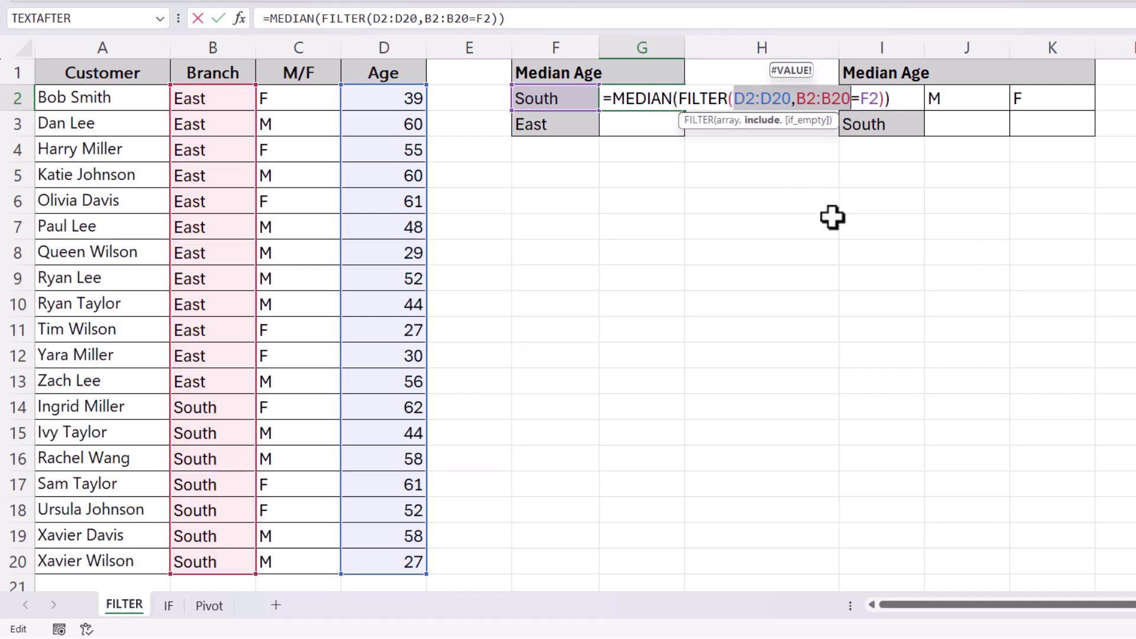
{"action": "key", "text": "F4"}
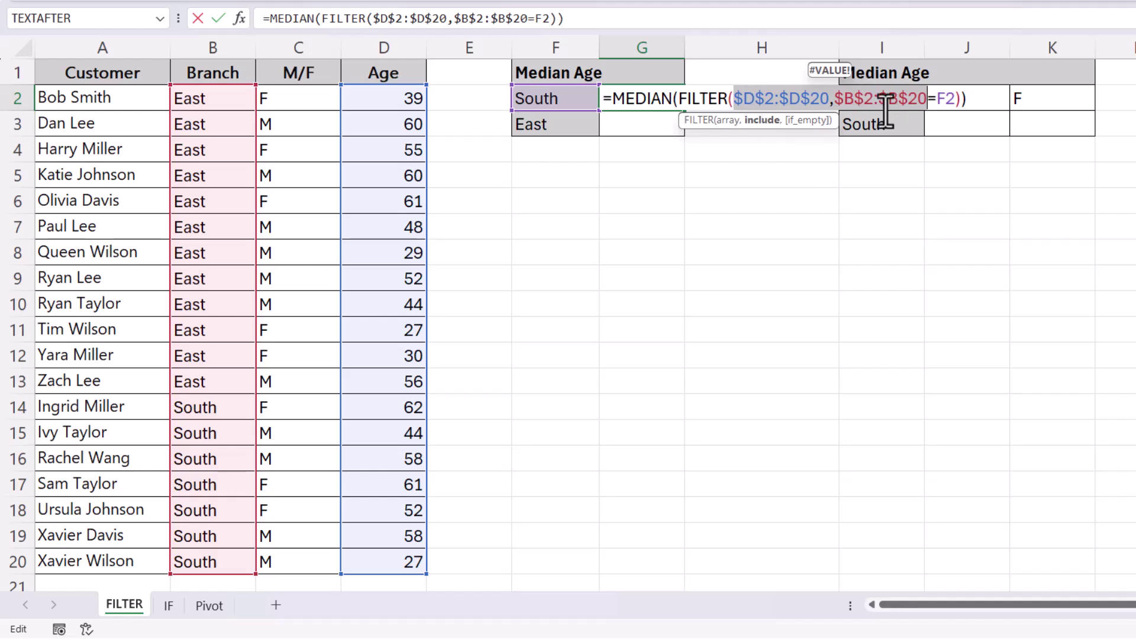
{"action": "key", "text": "ctrl+Return"}
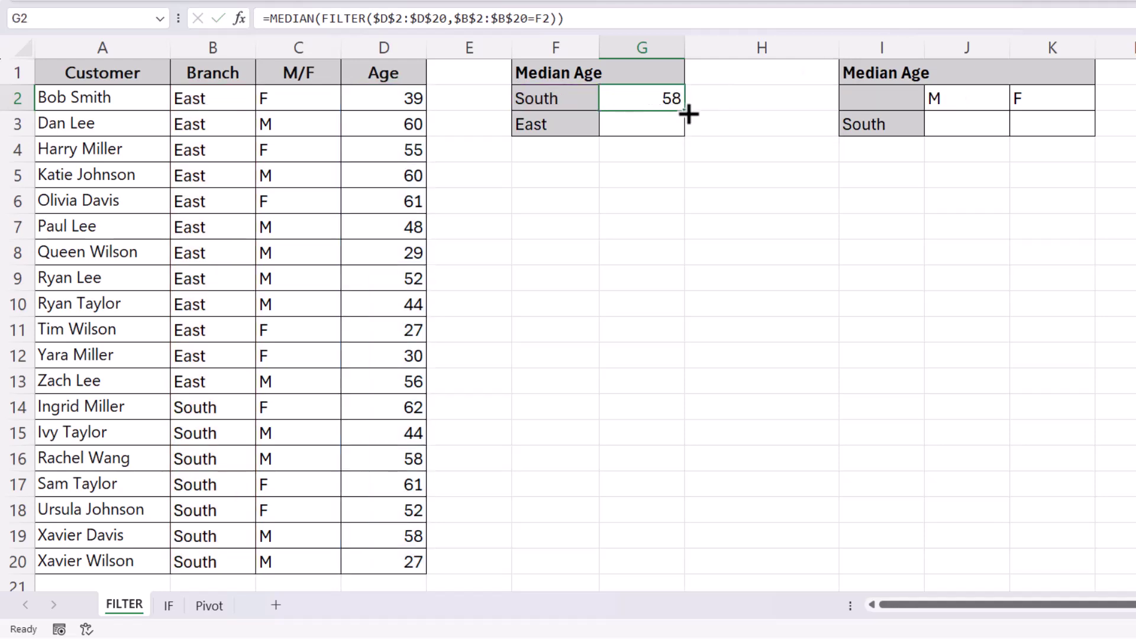
{"action": "left_click_drag", "start_coordinate": [688, 113], "coordinate": [687, 133]}
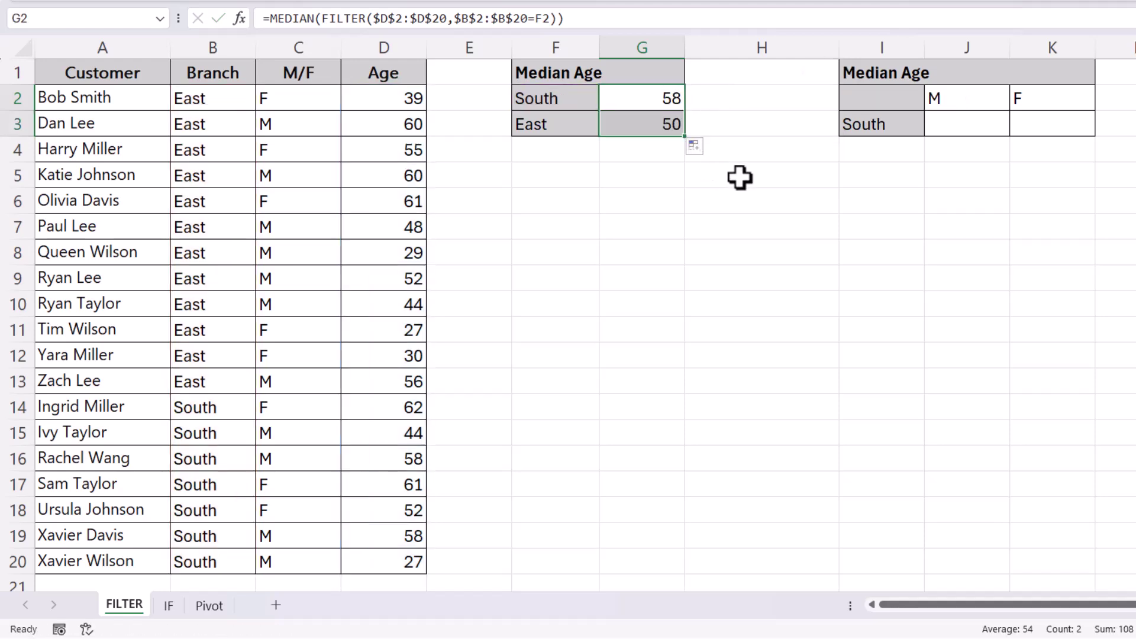
Copy the East ages from D2:D13 into the blank cells starting at H6.
{"action": "left_click", "coordinate": [642, 242]}
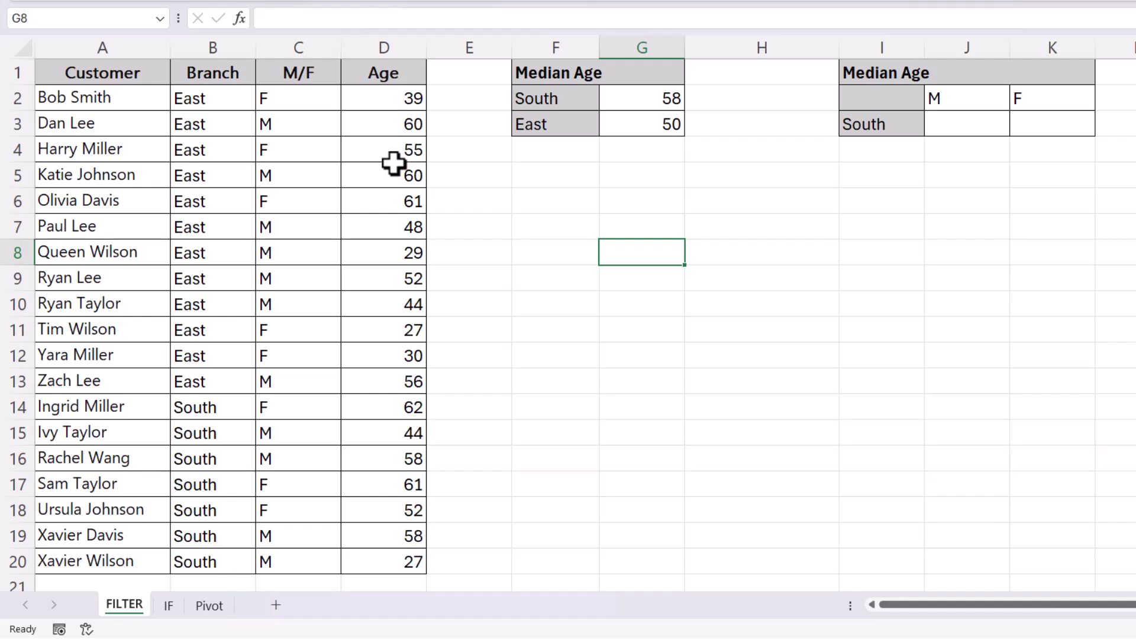
{"action": "left_click_drag", "start_coordinate": [385, 96], "coordinate": [383, 375]}
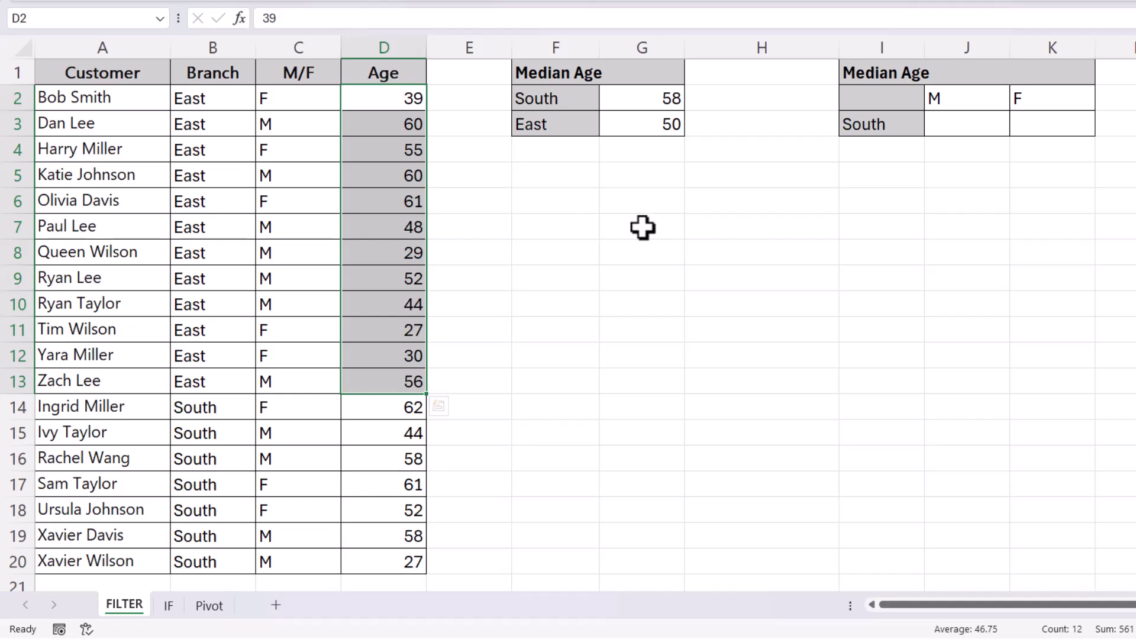
{"action": "key", "text": "ctrl+c"}
{"action": "left_click", "coordinate": [740, 200]}
{"action": "key", "text": "ctrl+v"}
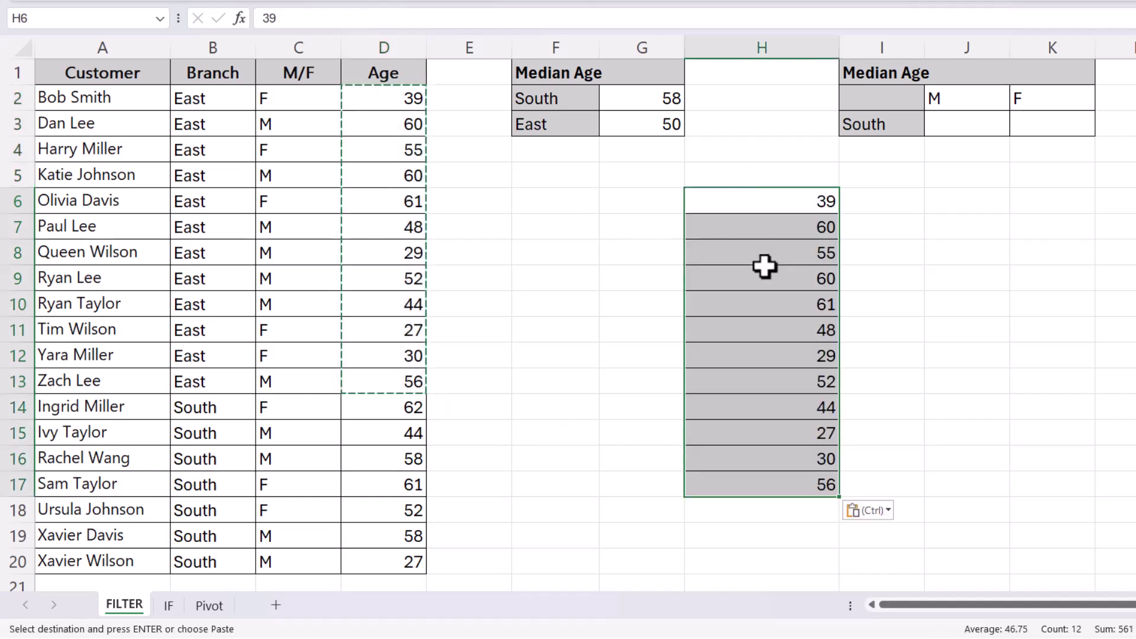
Calculate the median of the copied ages H6:H17 in H18 with =MEDIAN(H6:H17).
{"action": "left_click", "coordinate": [757, 513]}
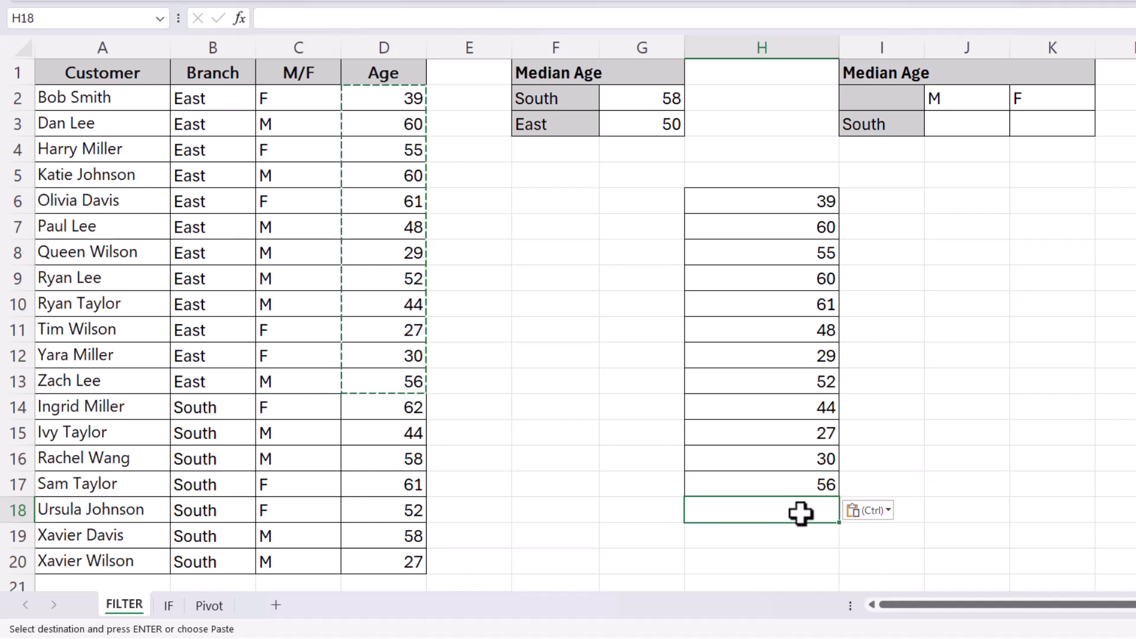
{"action": "type", "text": "=median("}
{"action": "left_click_drag", "start_coordinate": [814, 210], "coordinate": [806, 481]}
{"action": "type", "text": ")"}
{"action": "key", "text": "Return"}
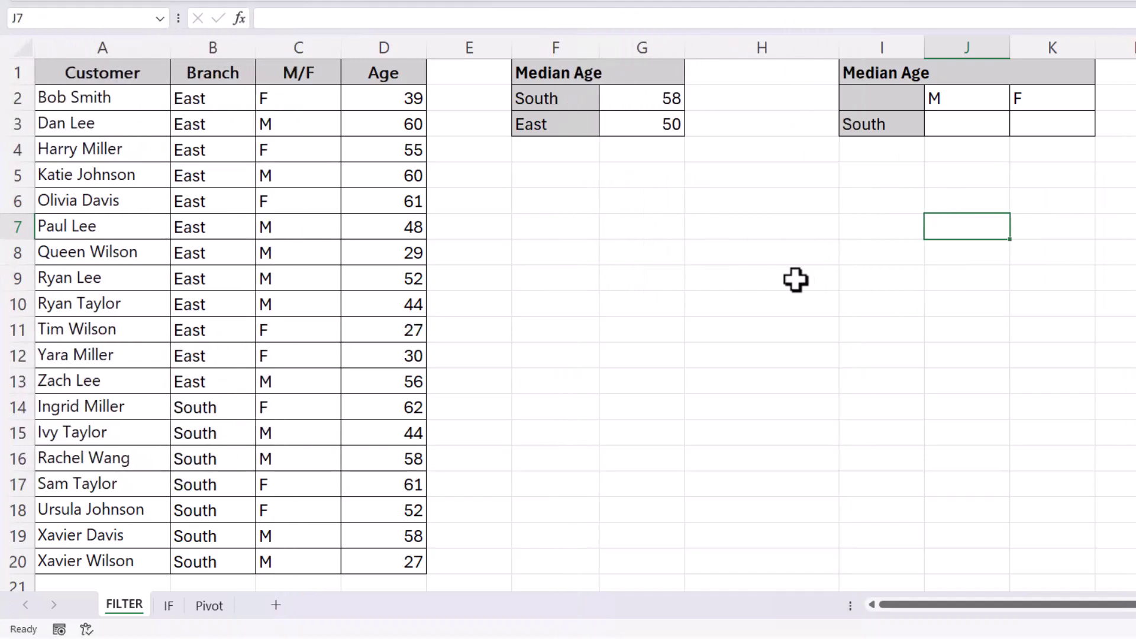
Enter =FILTER(D2:D20,(B2:B20=I3)*(C2:C20=J2)) in J3 to list the ages matching both the branch and gender.
{"action": "left_click", "coordinate": [949, 129]}
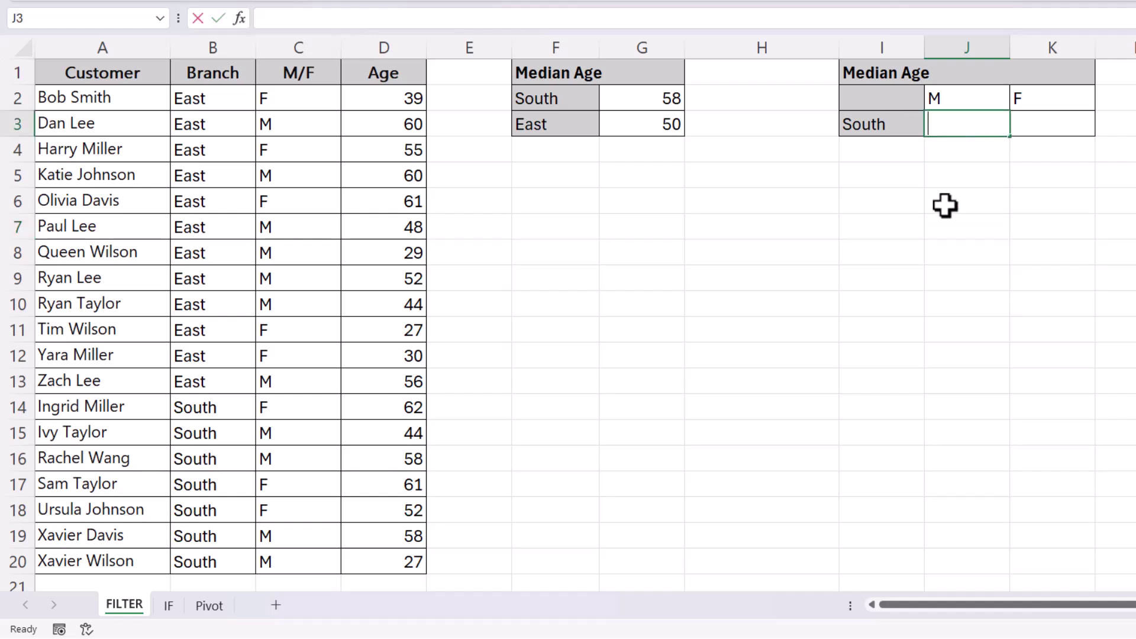
{"action": "type", "text": "=filter"}
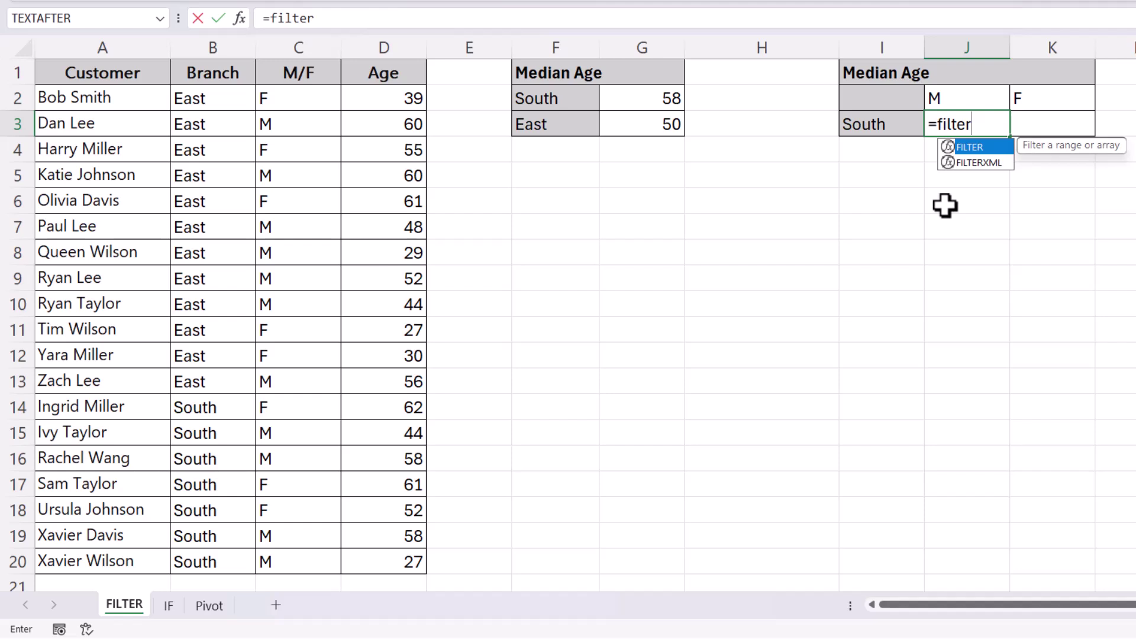
{"action": "type", "text": "("}
{"action": "left_click_drag", "start_coordinate": [395, 101], "coordinate": [366, 559]}
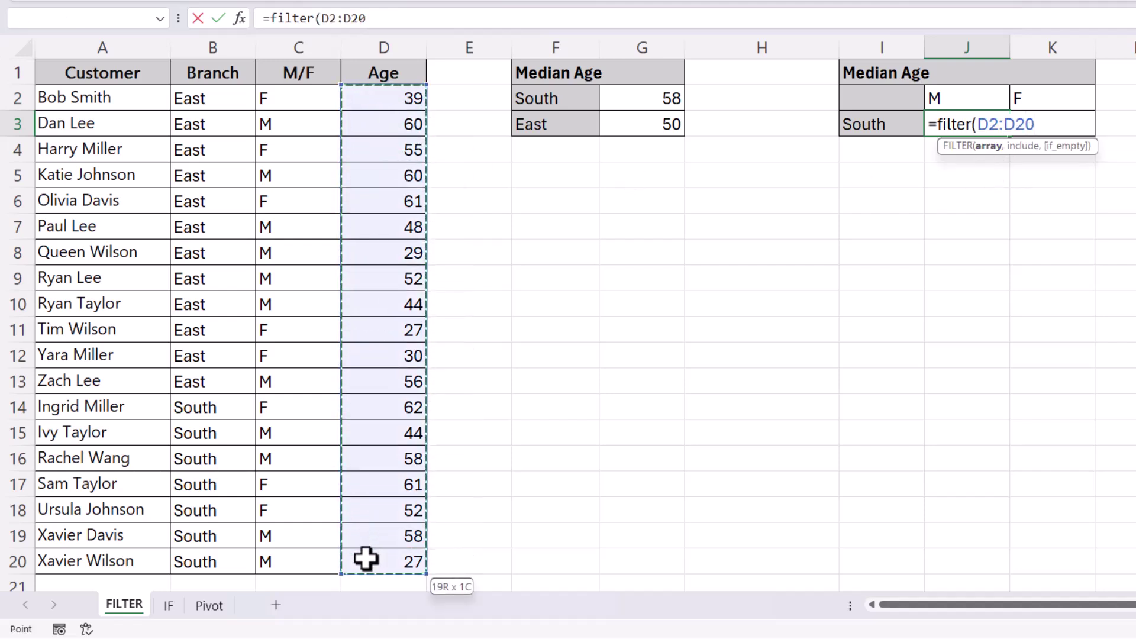
{"action": "type", "text": ",("}
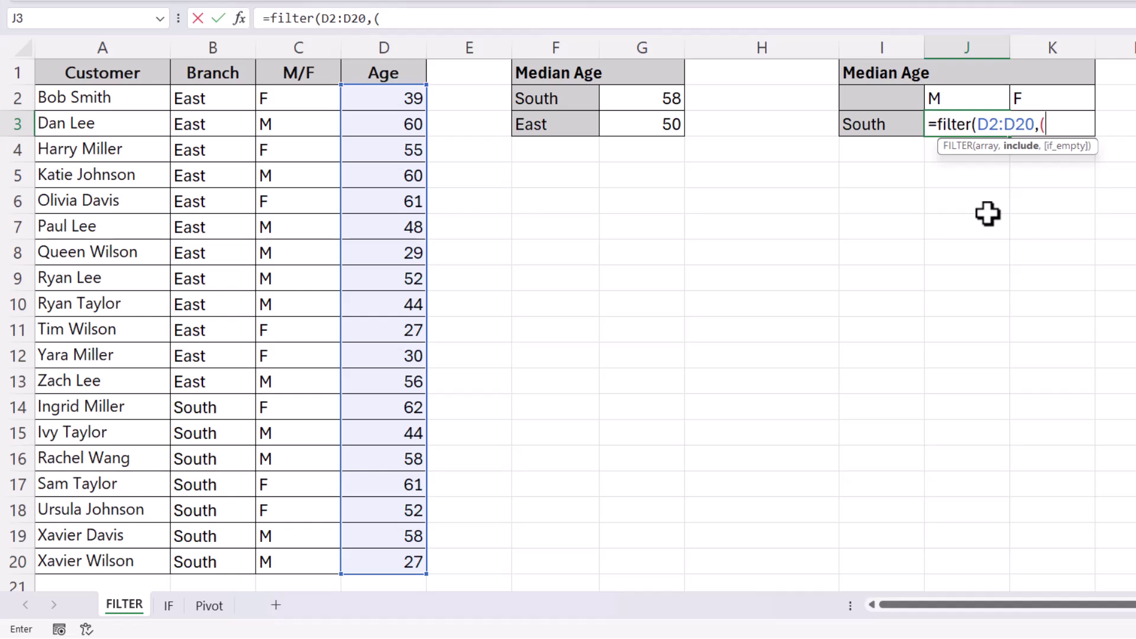
{"action": "left_click_drag", "start_coordinate": [185, 102], "coordinate": [185, 557]}
{"action": "type", "text": "="}
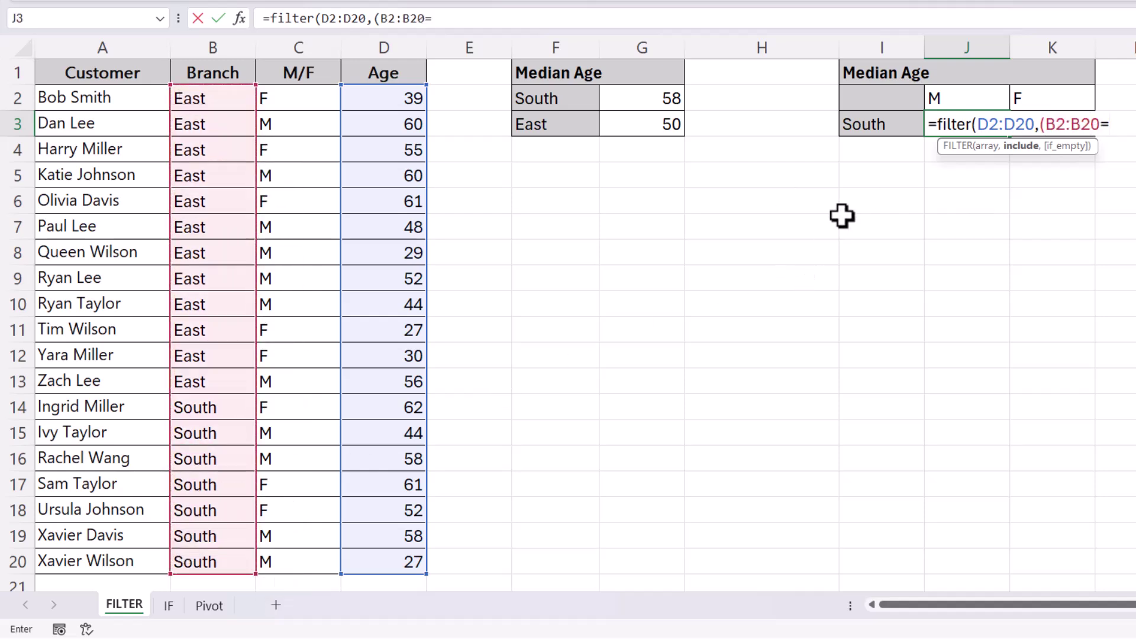
{"action": "left_click", "coordinate": [869, 129]}
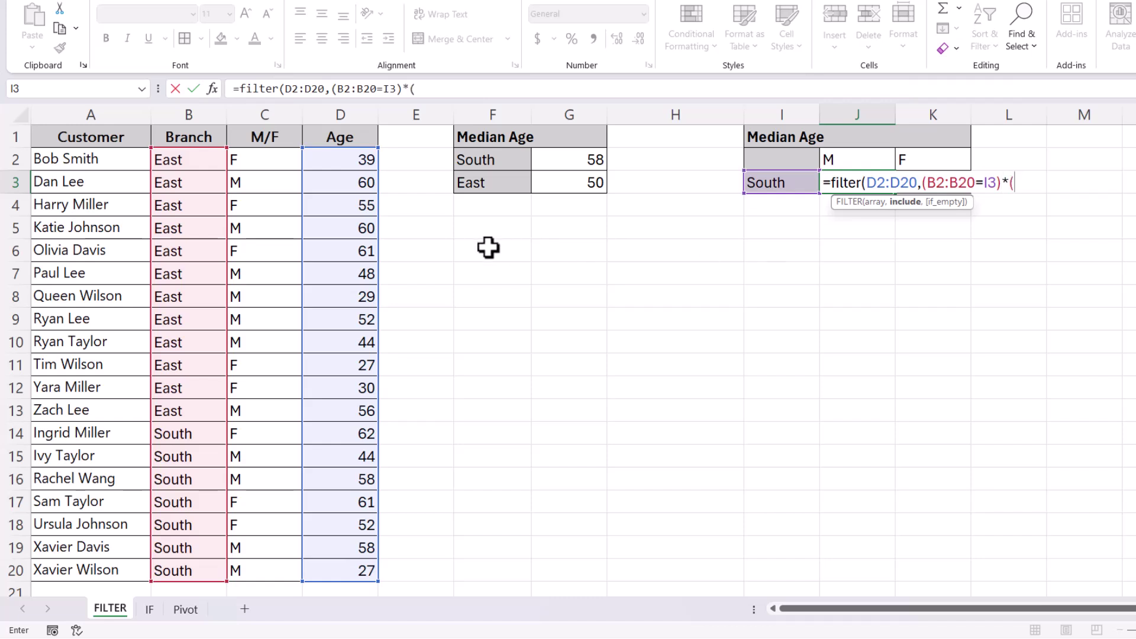
{"action": "left_click_drag", "start_coordinate": [262, 159], "coordinate": [245, 557]}
{"action": "type", "text": "="}
{"action": "left_click", "coordinate": [855, 158]}
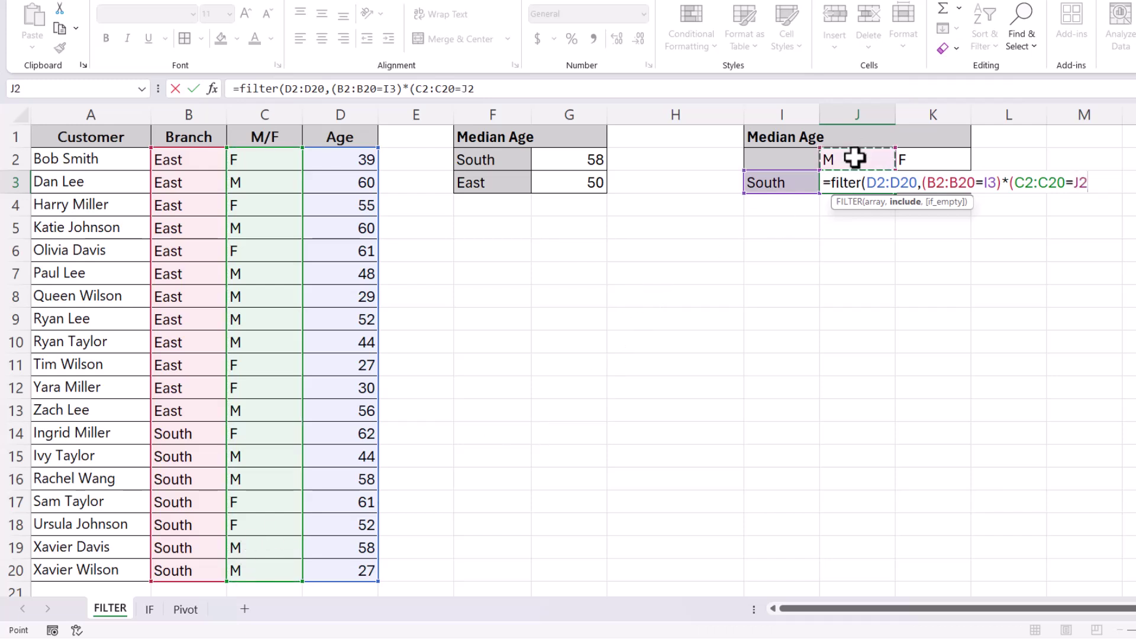
{"action": "type", "text": "))"}
{"action": "key", "text": "Return"}
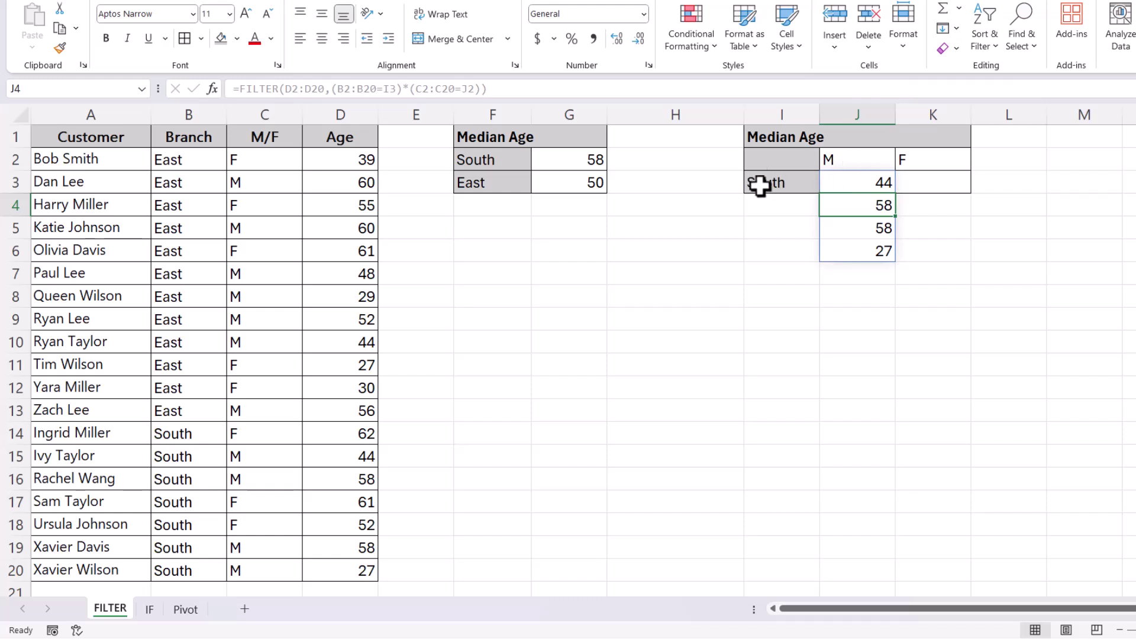
Wrap the FILTER formula in J3 in MEDIAN, giving =MEDIAN(FILTER(D2:D20,(B2:B20=I3)*(C2:C20=J2))).
{"action": "left_click", "coordinate": [835, 187]}
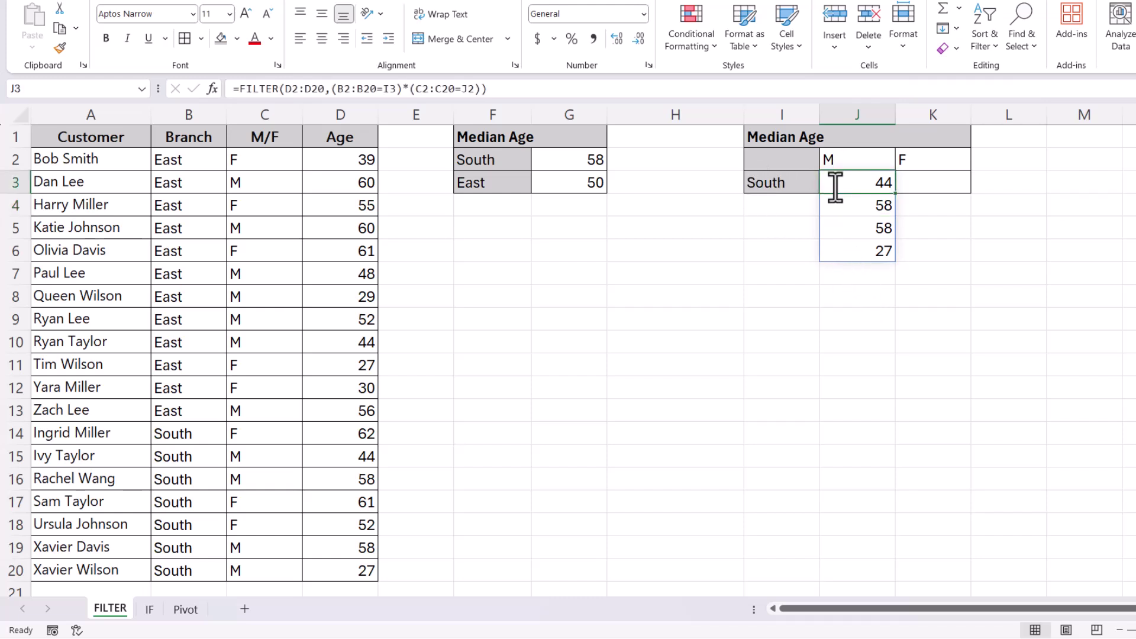
{"action": "double_click", "coordinate": [835, 188]}
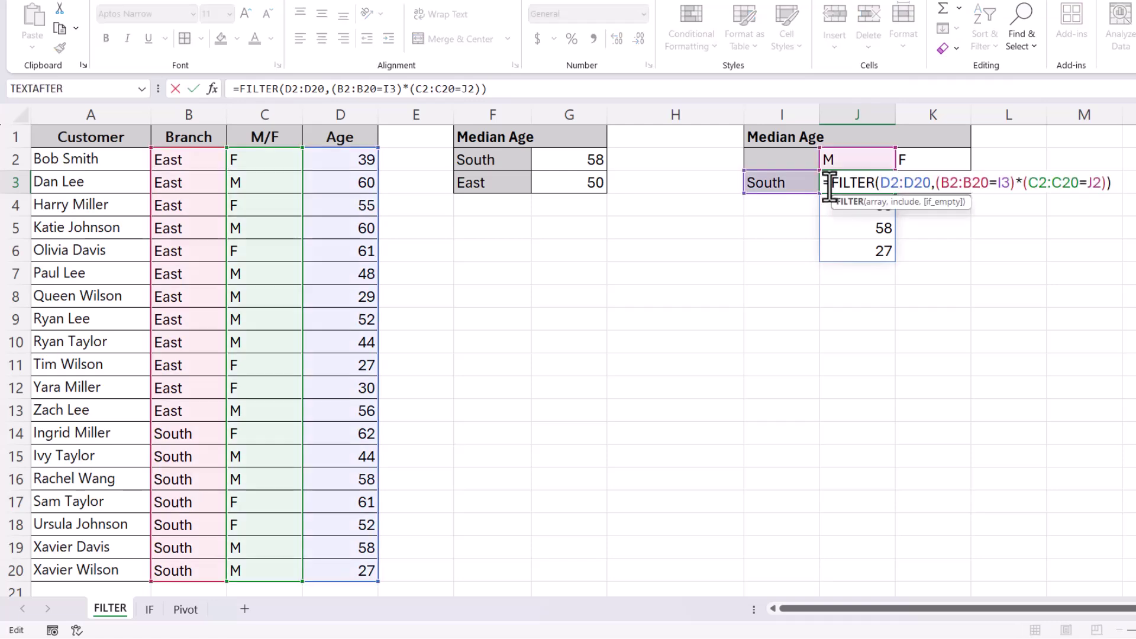
{"action": "type", "text": "medi"}
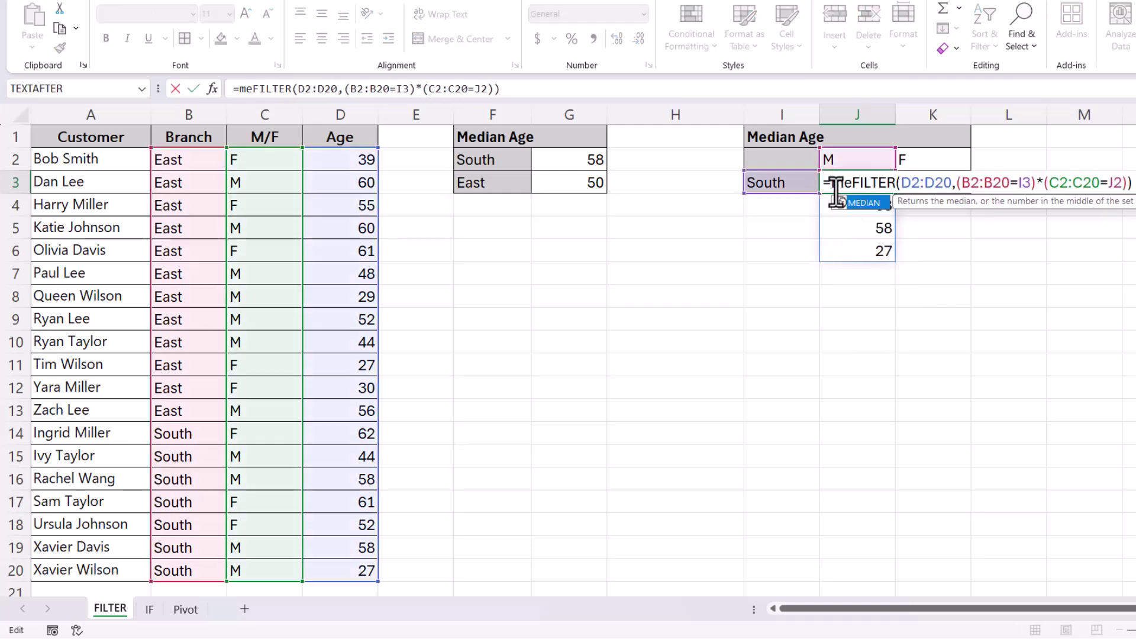
{"action": "type", "text": "an("}
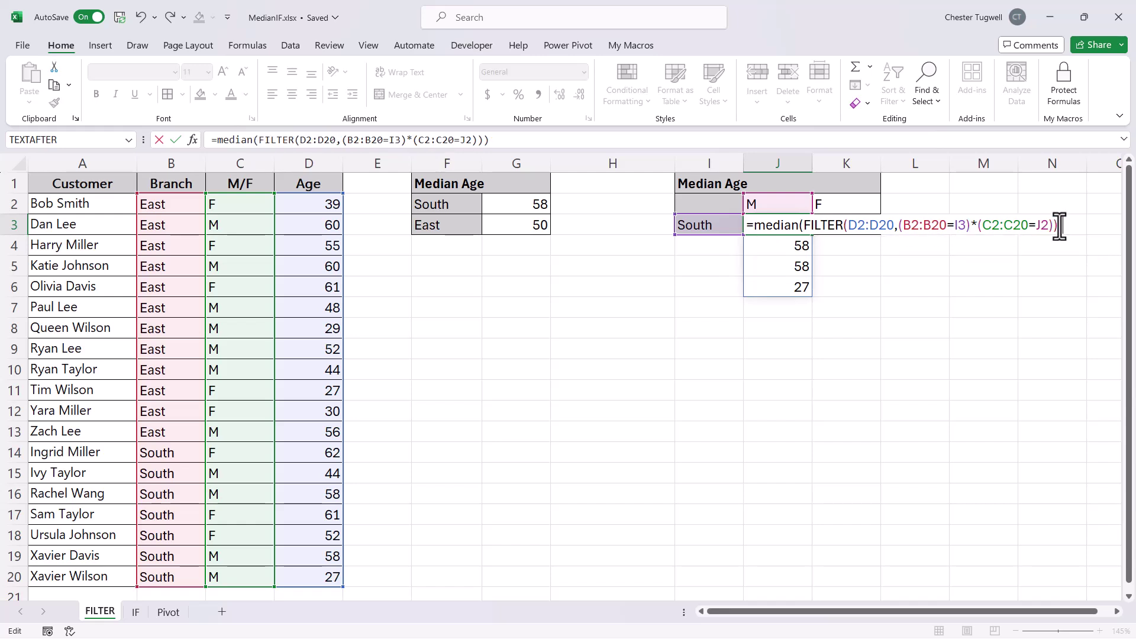
{"action": "key", "text": "Return"}
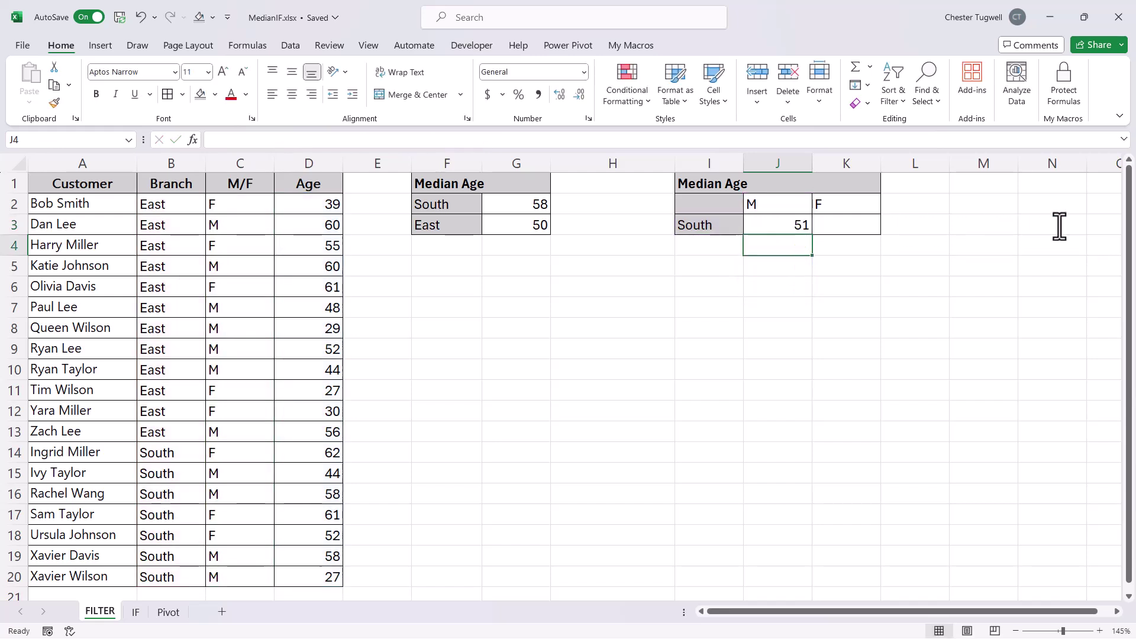
Make the D2:D20, B2:B20, I3 and C2:C20 references in J3's formula absolute and fill the formula across to K3.
{"action": "left_click", "coordinate": [772, 228]}
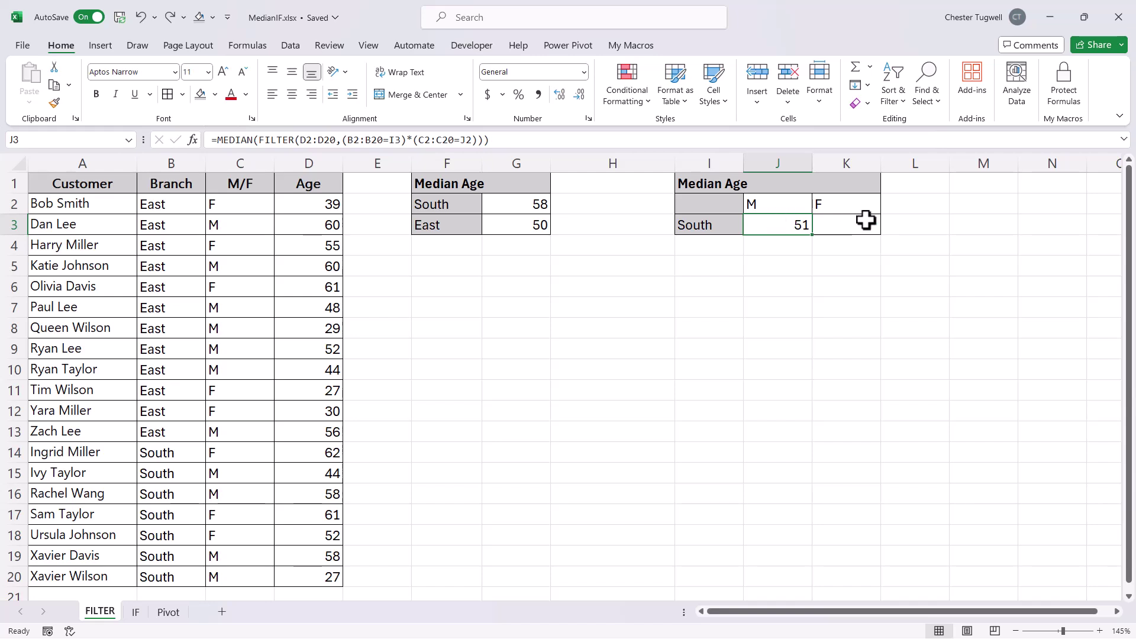
{"action": "double_click", "coordinate": [801, 224]}
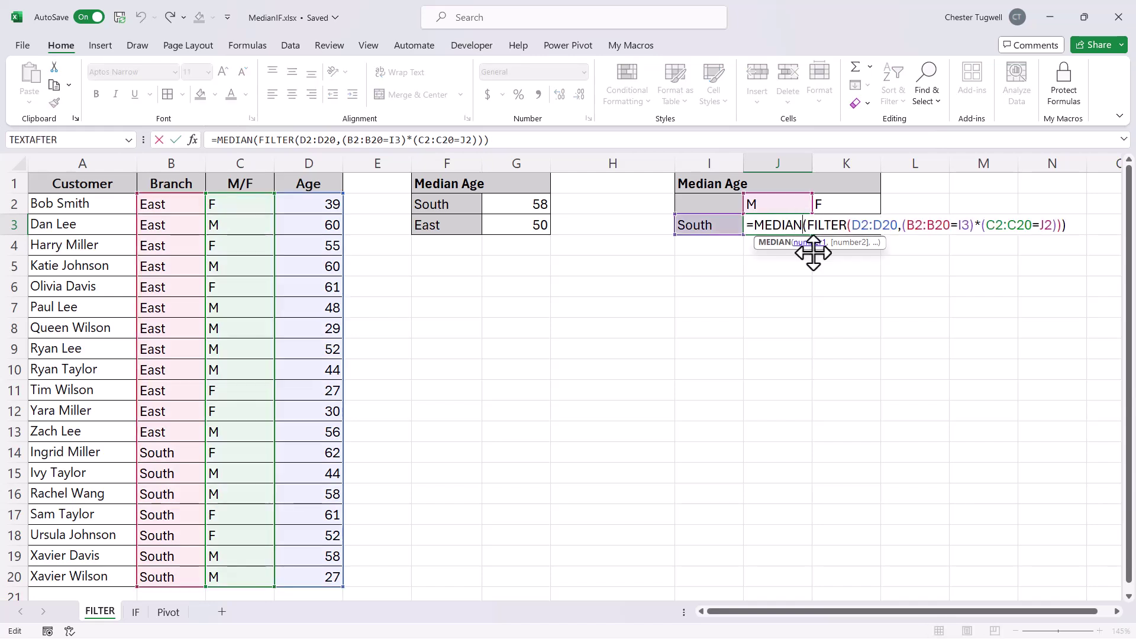
{"action": "left_click_drag", "start_coordinate": [854, 227], "coordinate": [893, 227]}
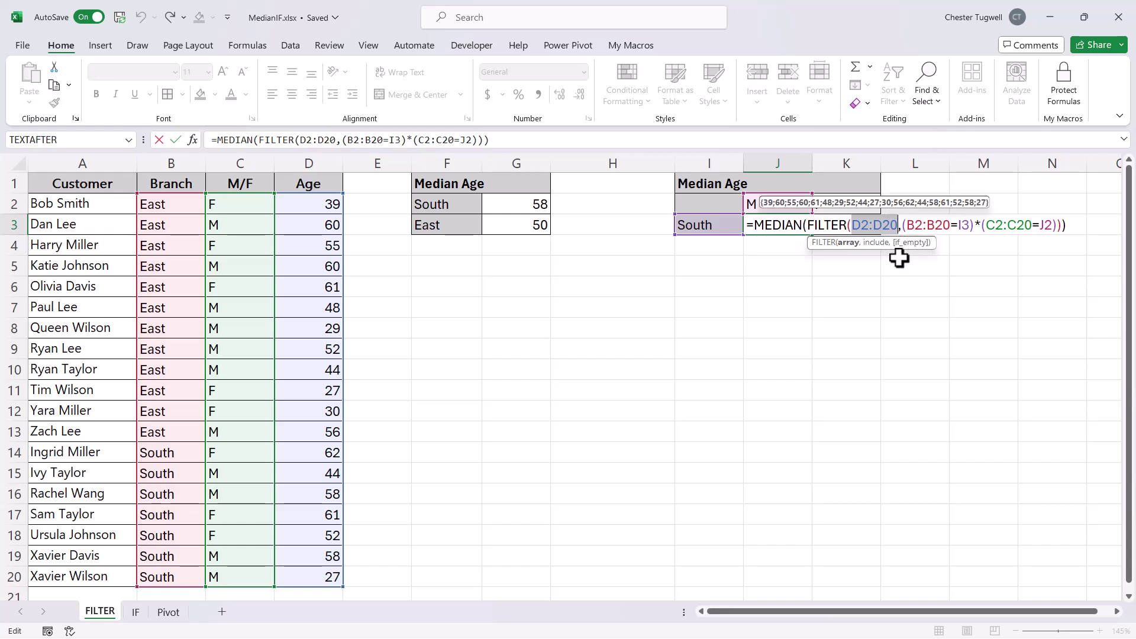
{"action": "key", "text": "F4"}
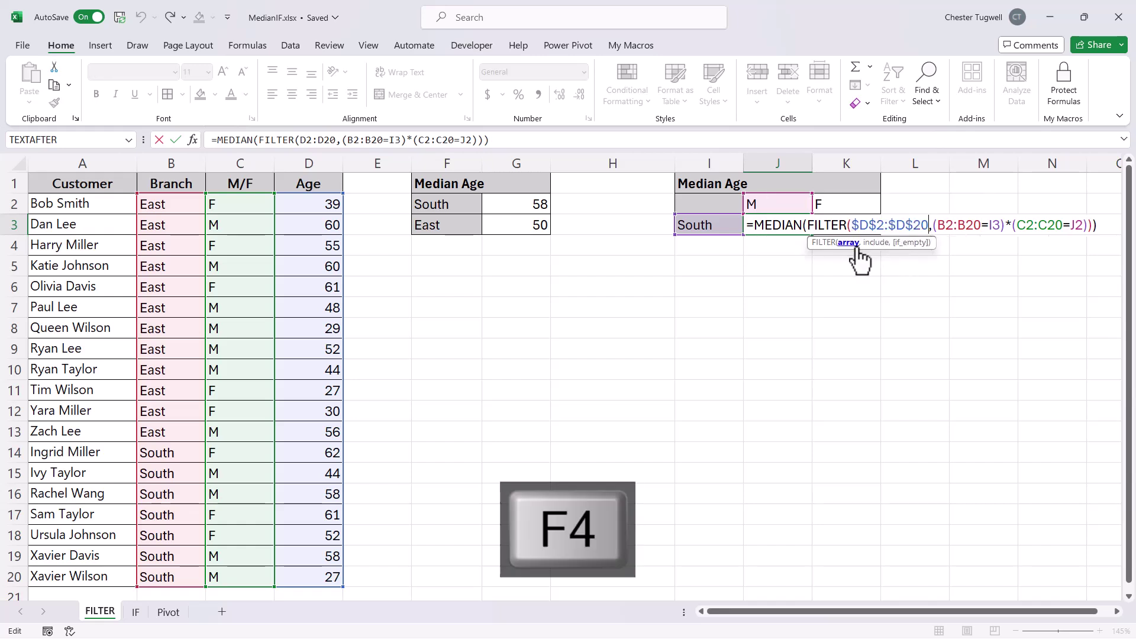
{"action": "left_click_drag", "start_coordinate": [938, 226], "coordinate": [982, 227]}
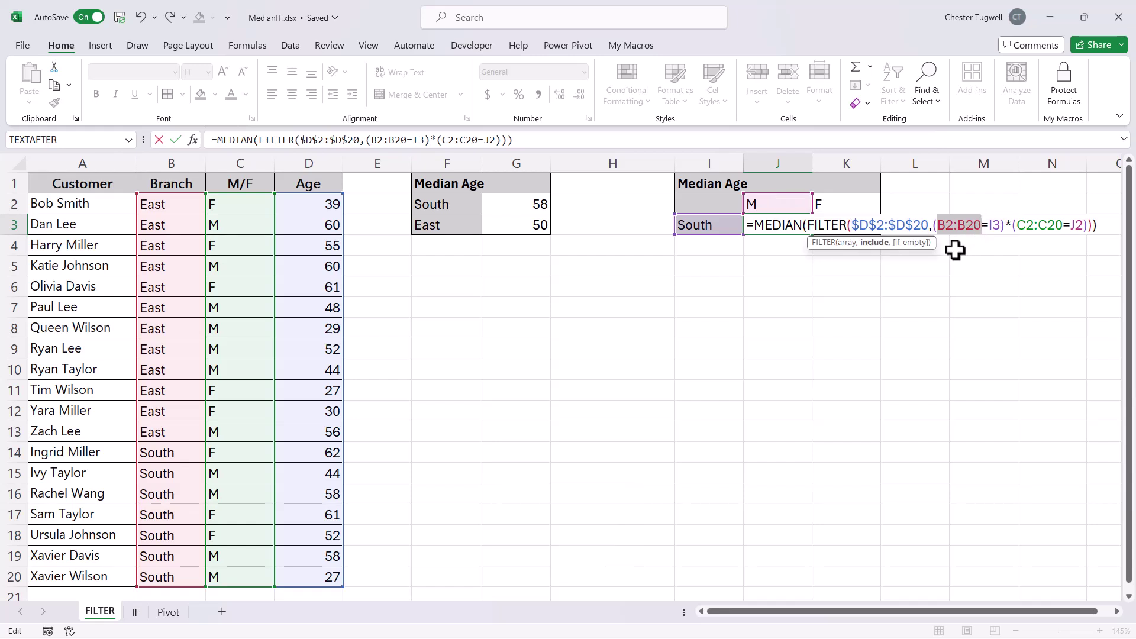
{"action": "key", "text": "F4"}
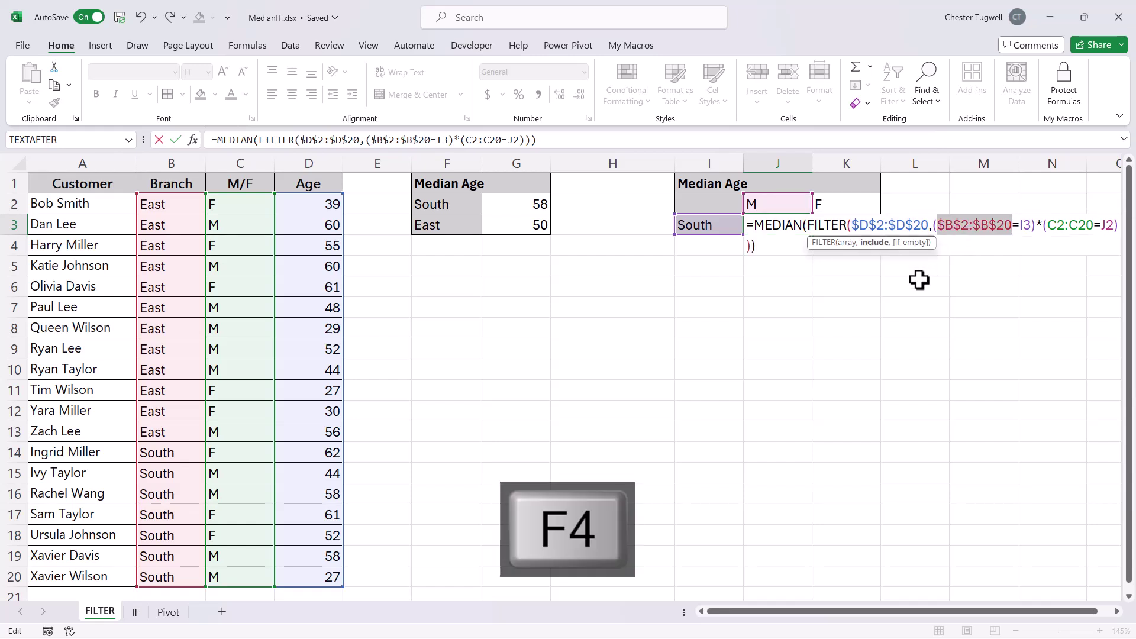
{"action": "left_click", "coordinate": [1022, 226]}
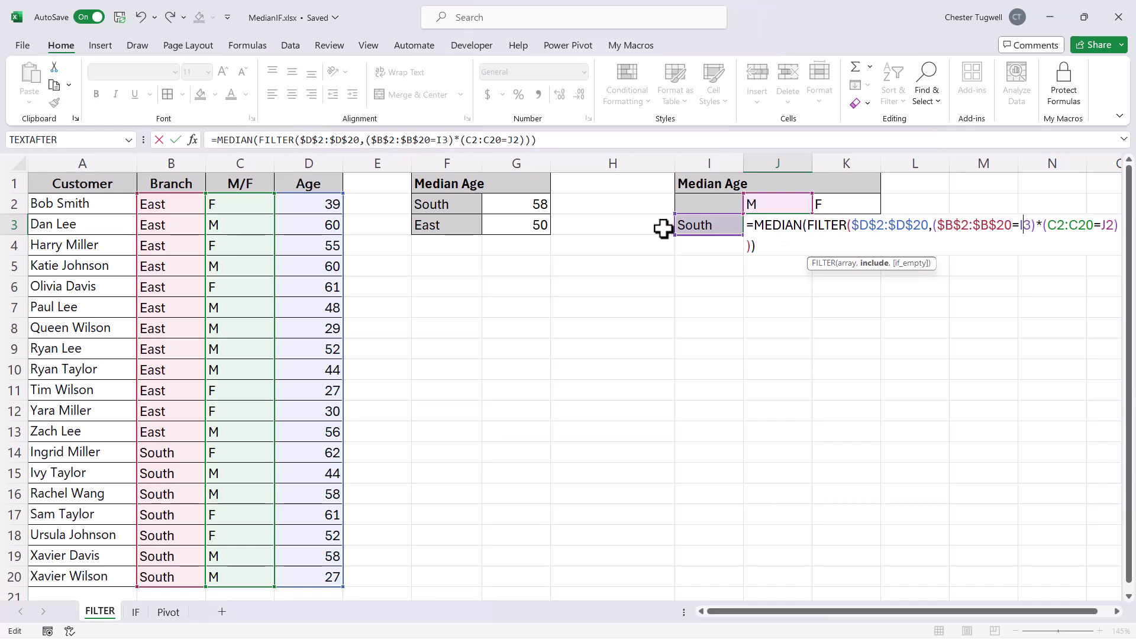
{"action": "key", "text": "F4"}
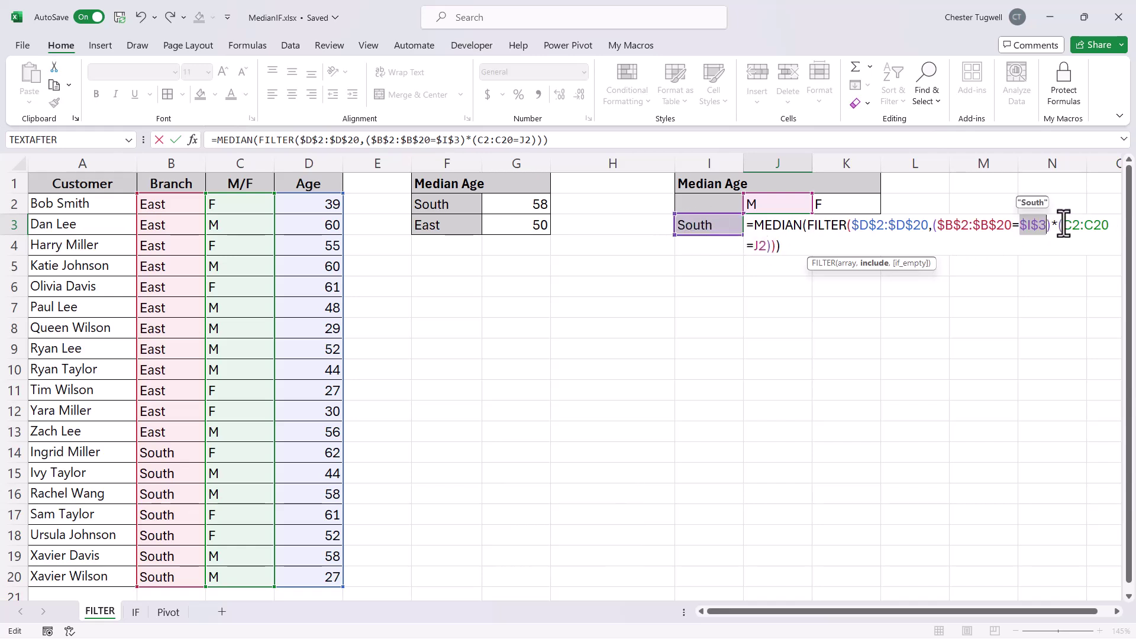
{"action": "left_click_drag", "start_coordinate": [1064, 225], "coordinate": [1111, 225]}
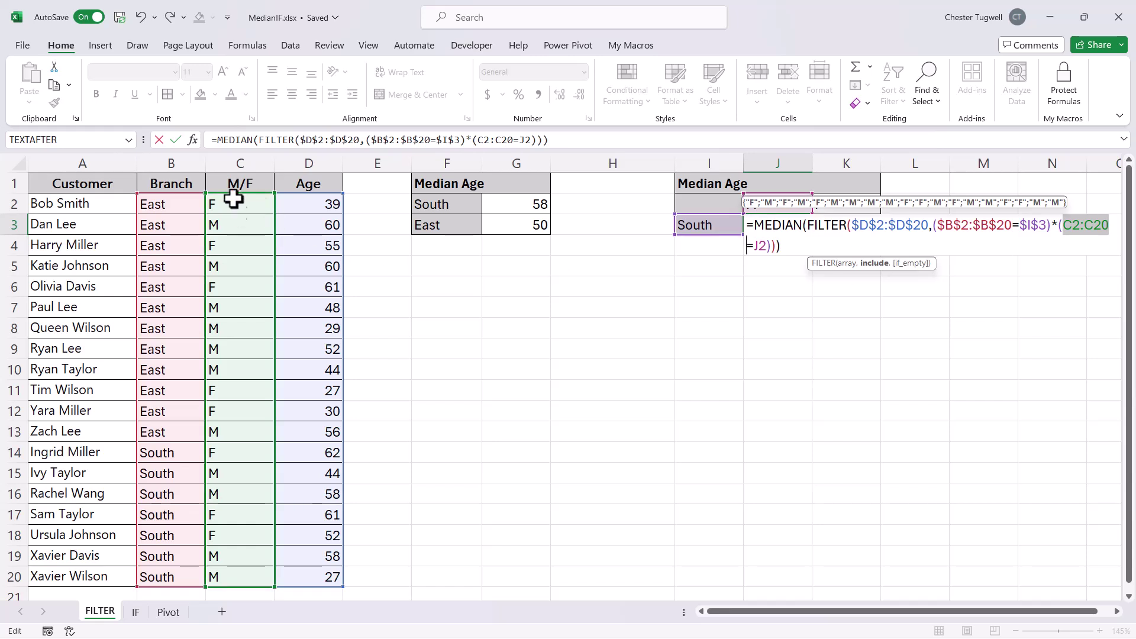
{"action": "key", "text": "F4"}
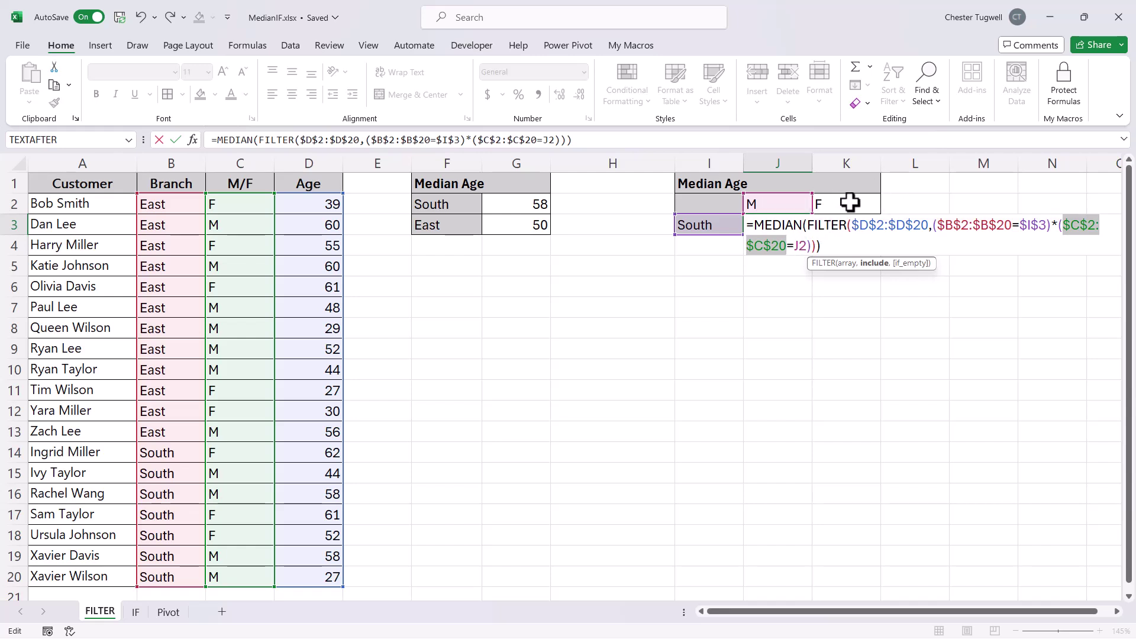
{"action": "key", "text": "Return"}
{"action": "left_click", "coordinate": [801, 226]}
{"action": "left_click_drag", "start_coordinate": [815, 237], "coordinate": [840, 284]}
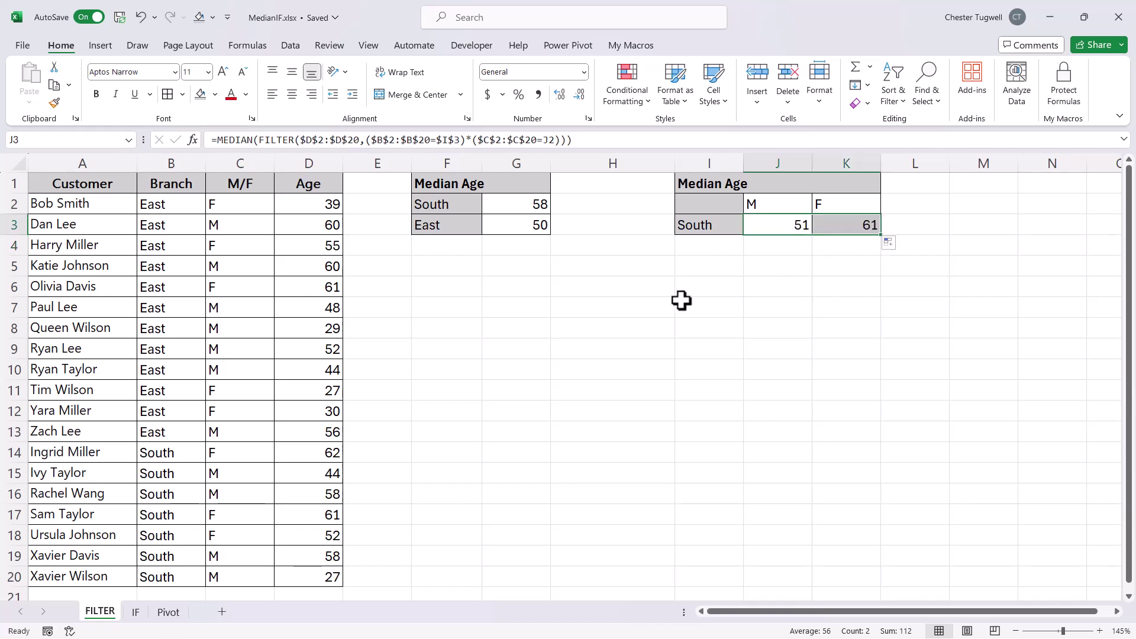
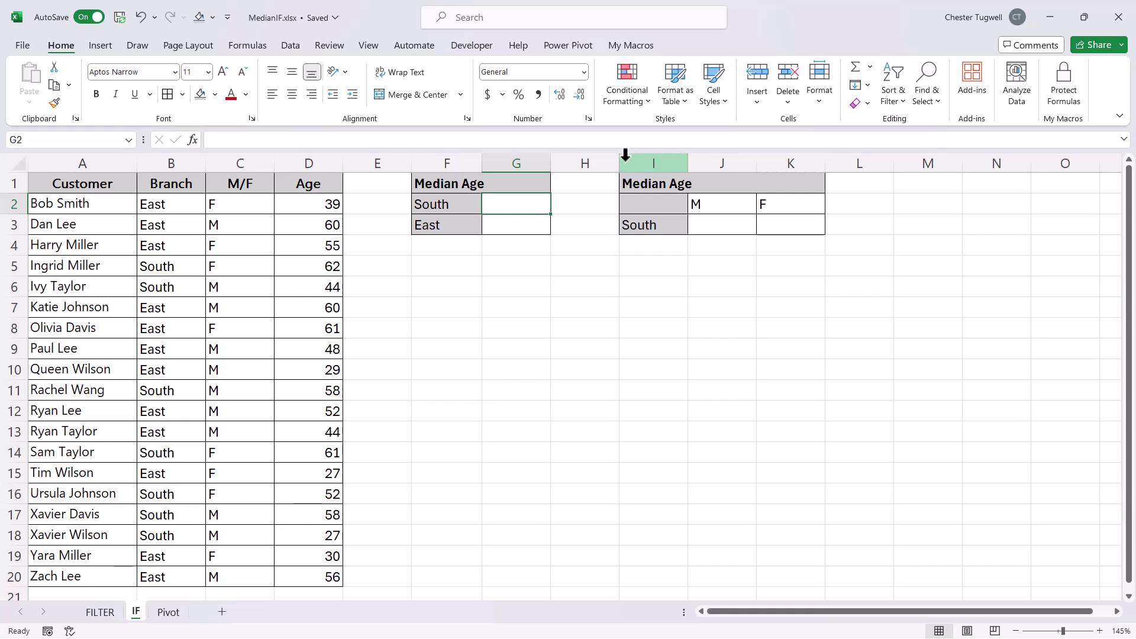
On the IF sheet, widen column H and write =IF(B2:B20=F2,D2:D20) in G2 for the South ages.
{"action": "left_click_drag", "start_coordinate": [619, 164], "coordinate": [688, 165]}
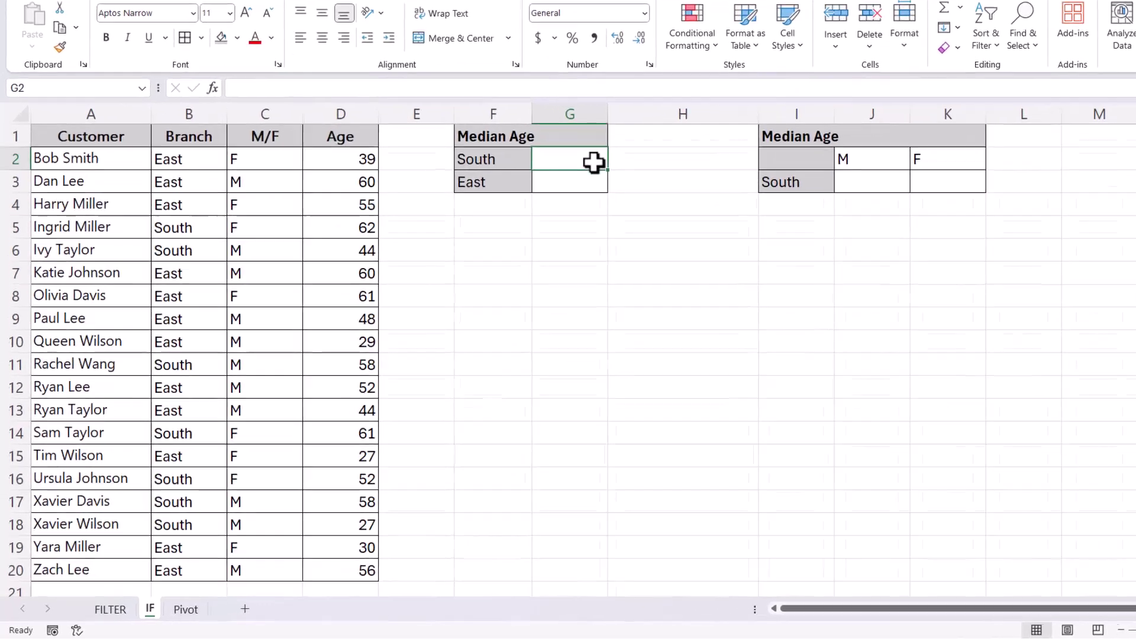
{"action": "type", "text": "=IF("}
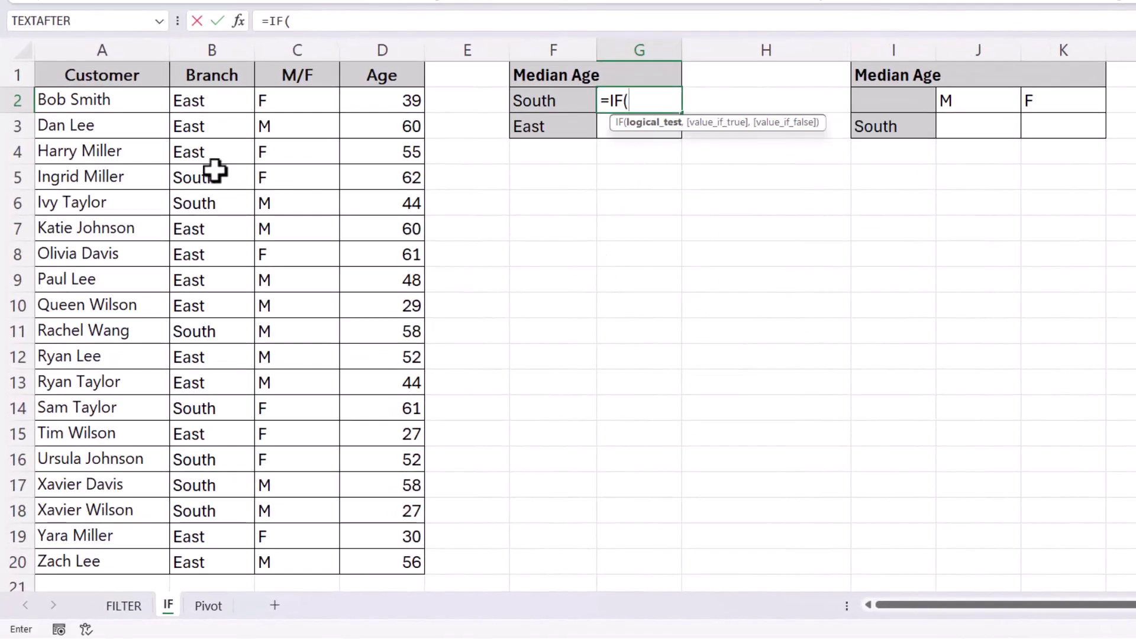
{"action": "left_click_drag", "start_coordinate": [217, 102], "coordinate": [207, 569]}
{"action": "type", "text": "="}
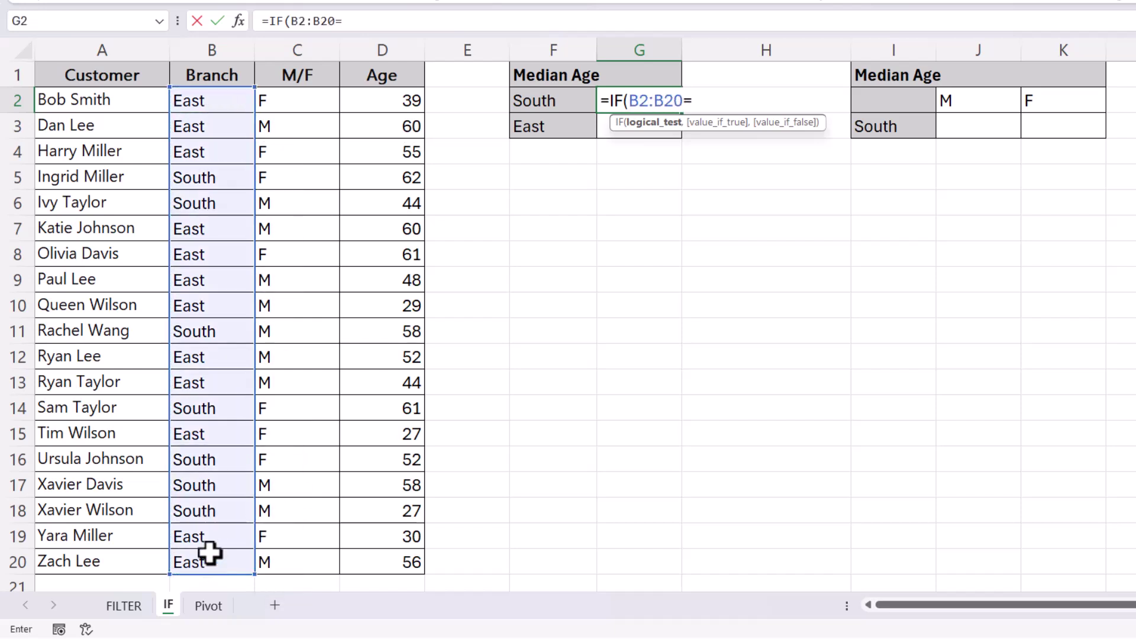
{"action": "left_click", "coordinate": [537, 98]}
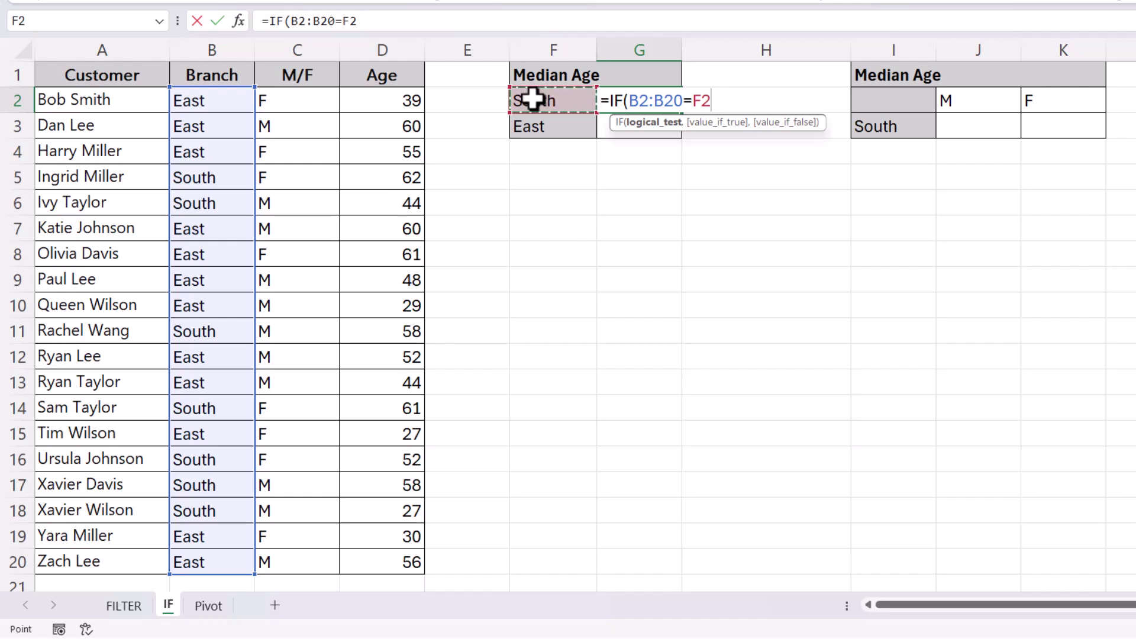
{"action": "type", "text": ","}
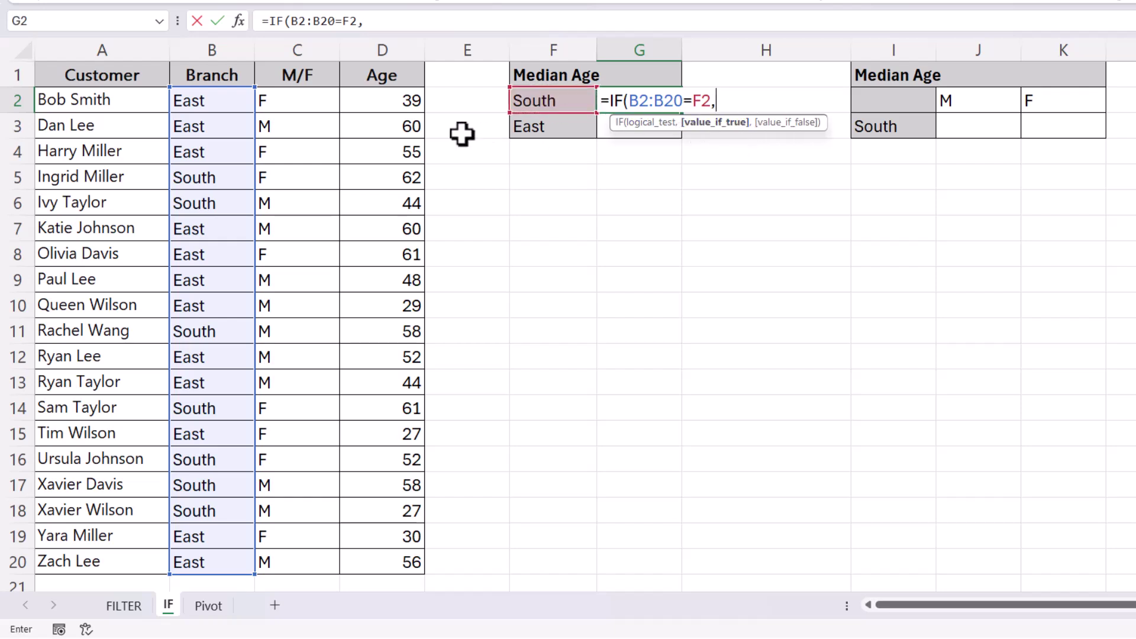
{"action": "left_click_drag", "start_coordinate": [391, 102], "coordinate": [382, 567]}
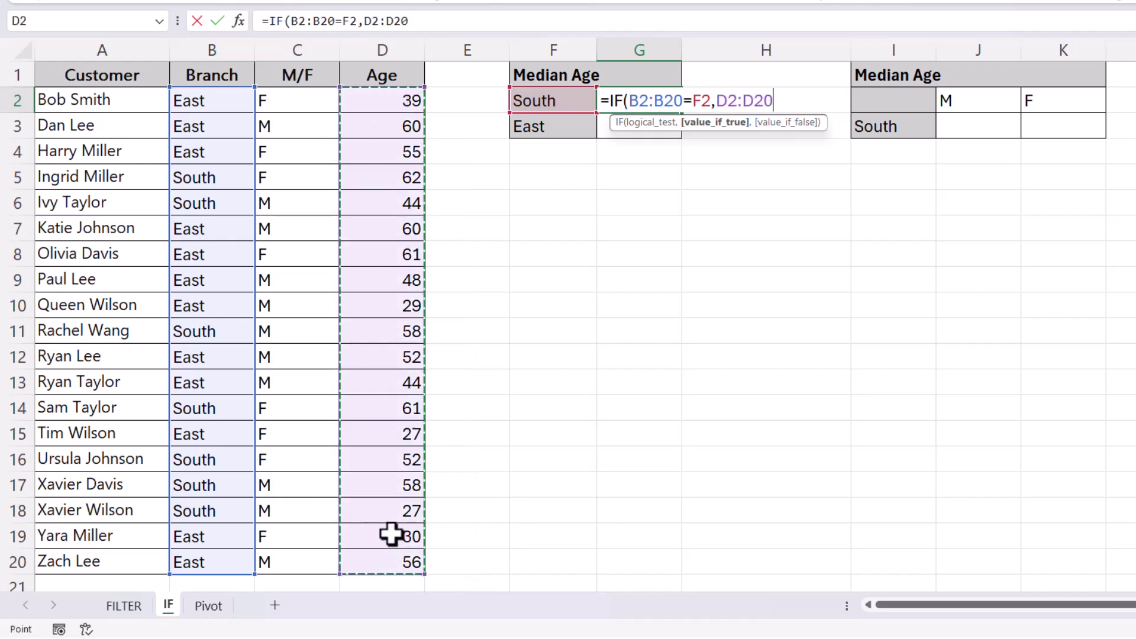
{"action": "type", "text": ")"}
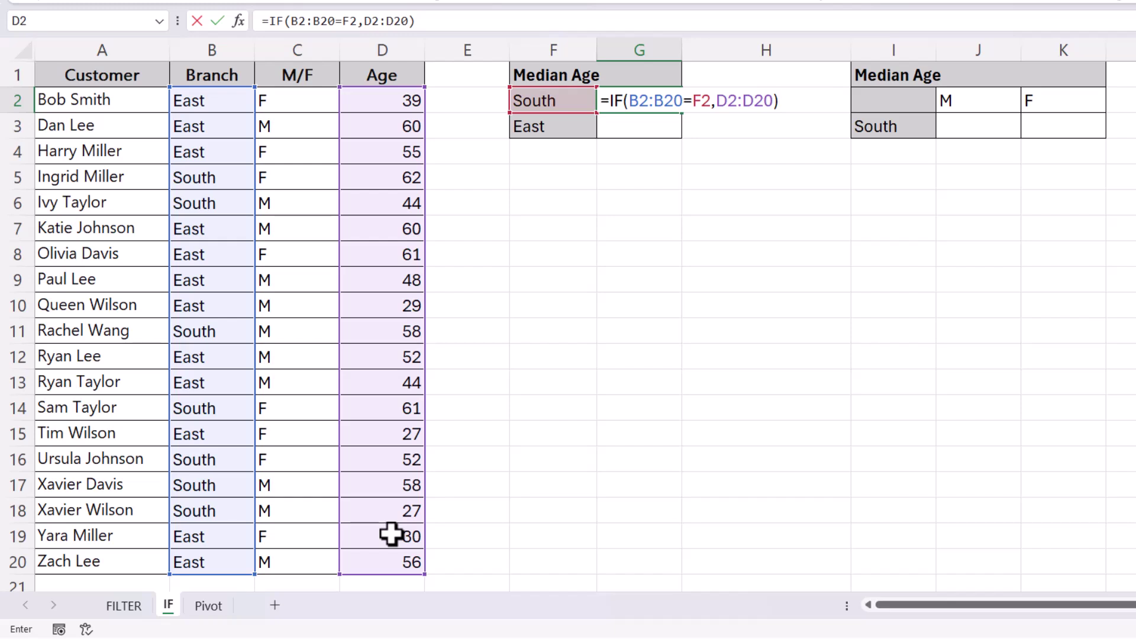
Wrap the IF formula in G2 in MEDIAN and enter =MEDIAN(IF(B2:B20=F2,D2:D20)) as an array formula.
{"action": "left_click", "coordinate": [610, 101]}
{"action": "type", "text": "m"}
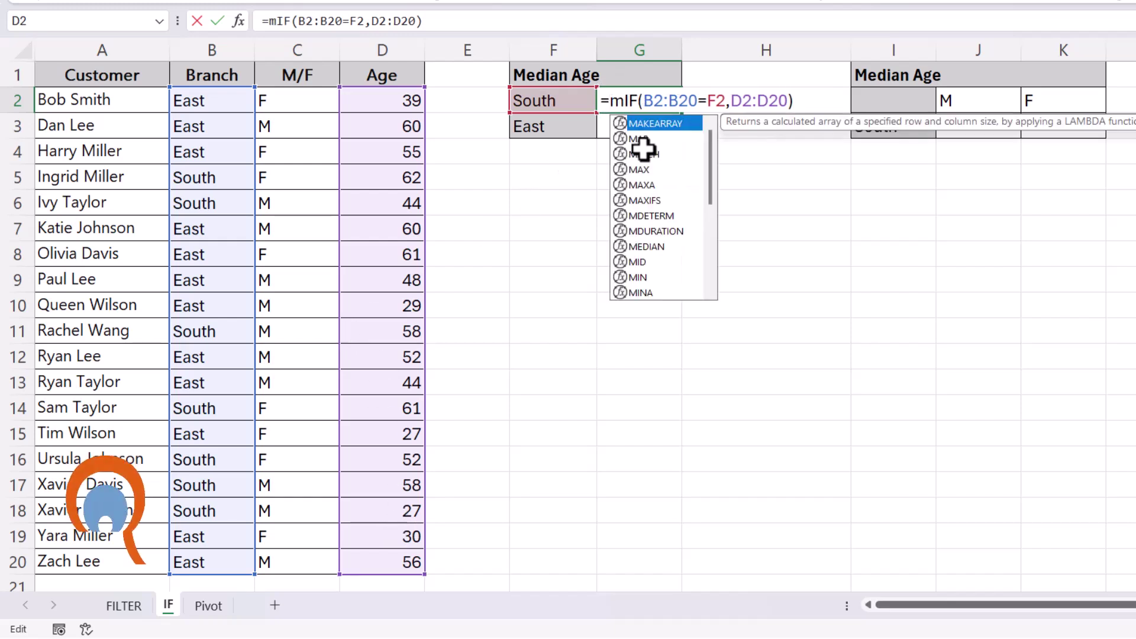
{"action": "type", "text": "edian"}
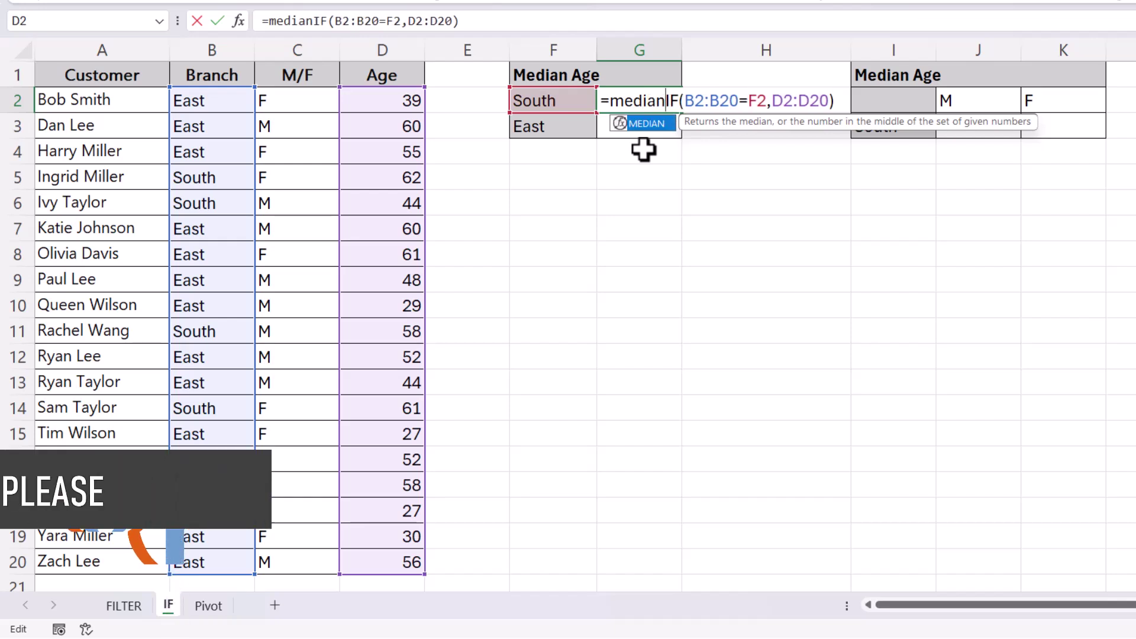
{"action": "type", "text": "("}
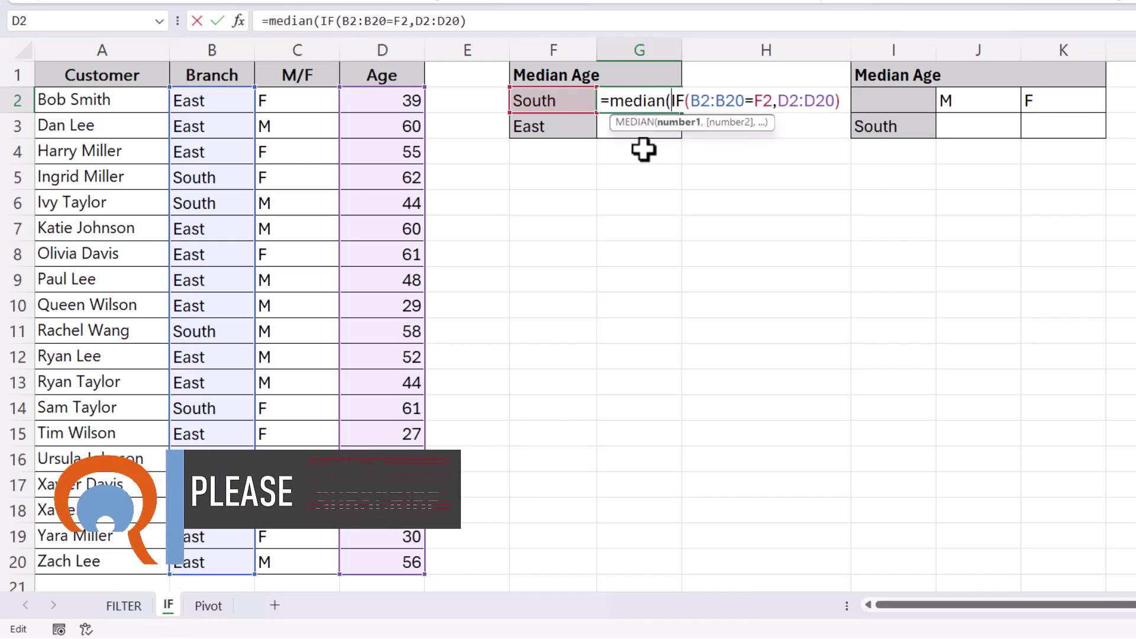
{"action": "left_click", "coordinate": [841, 102]}
{"action": "type", "text": ")"}
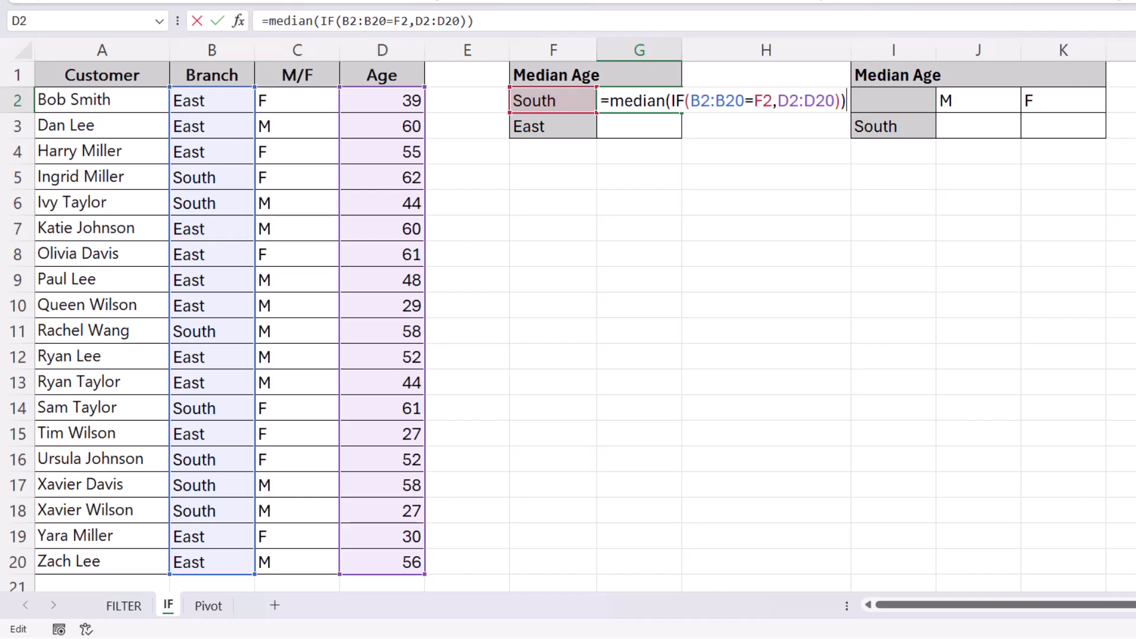
{"action": "key", "text": "ctrl+shift+Return"}
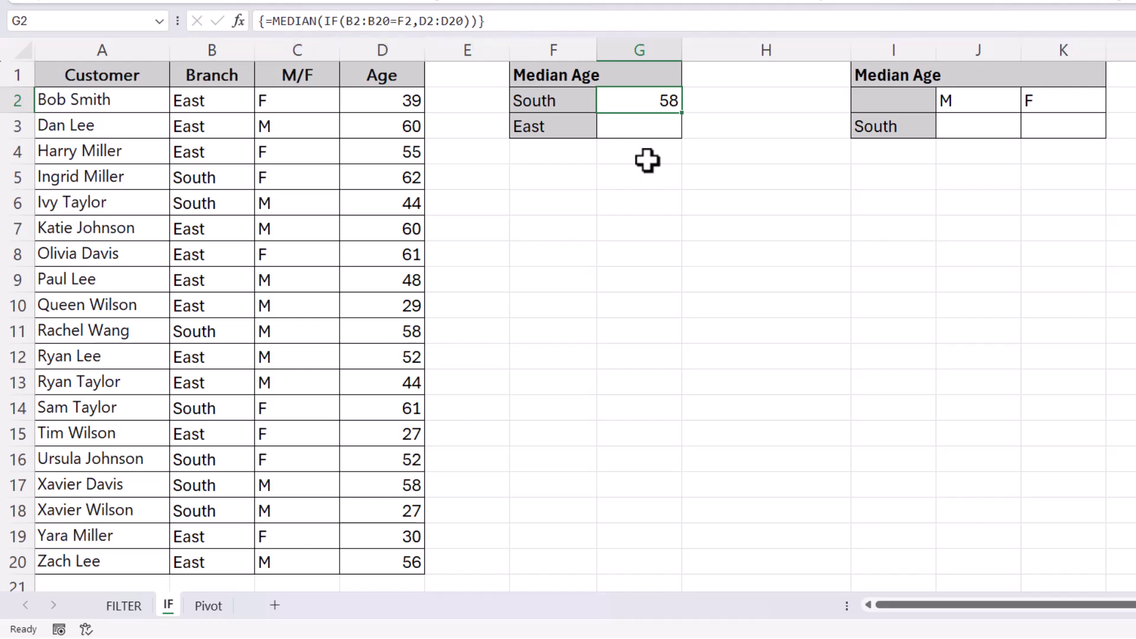
Make B2:B20 and D2:D20 absolute in G2's formula, re-enter it as an array formula and fill it down to G3.
{"action": "double_click", "coordinate": [649, 104]}
{"action": "left_click_drag", "start_coordinate": [692, 102], "coordinate": [750, 102]}
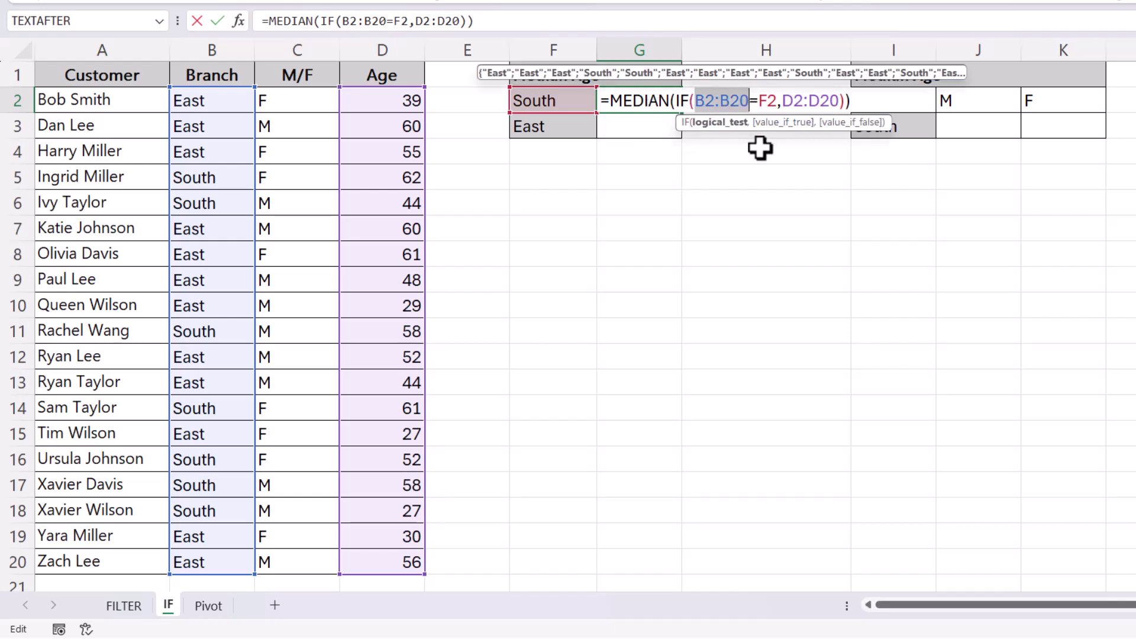
{"action": "key", "text": "F4"}
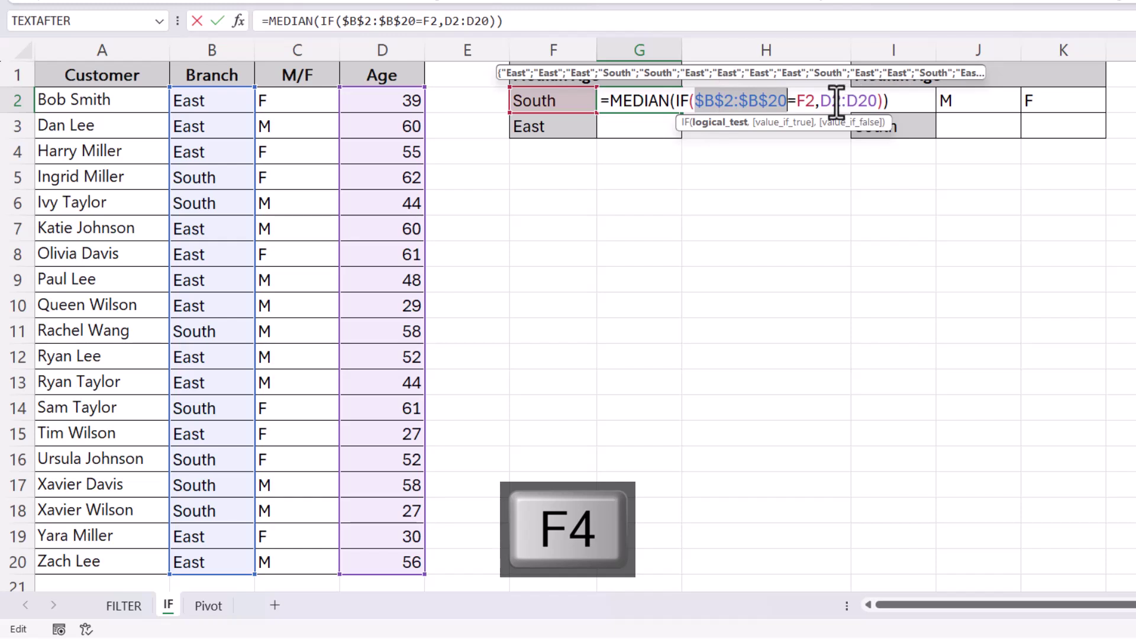
{"action": "left_click_drag", "start_coordinate": [822, 100], "coordinate": [880, 102]}
{"action": "key", "text": "F4"}
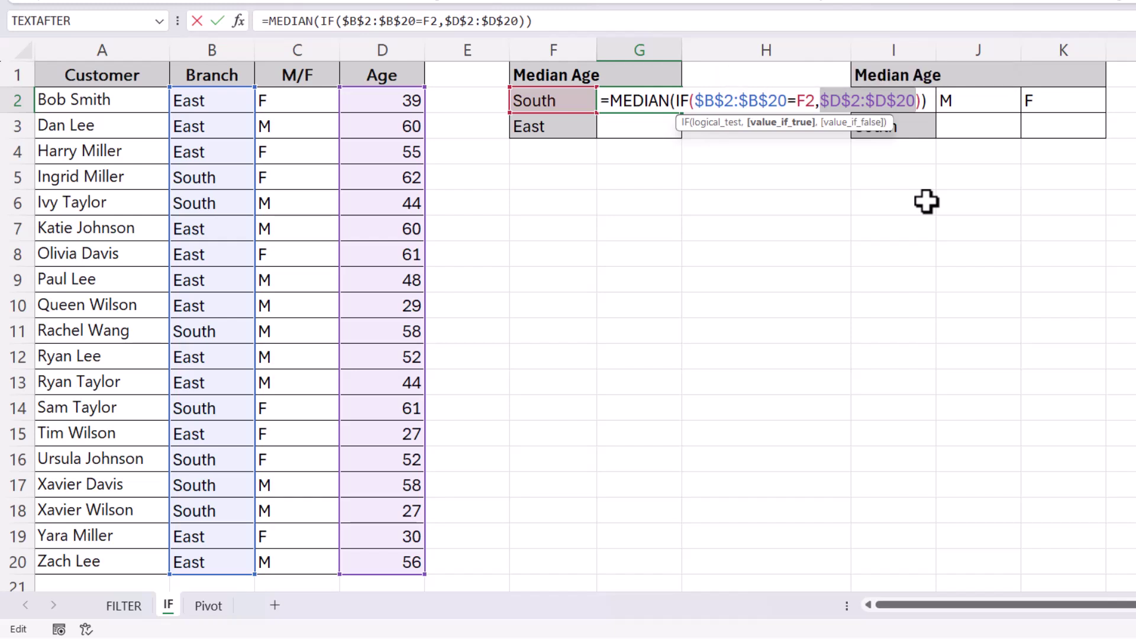
{"action": "key", "text": "ctrl+shift+Return"}
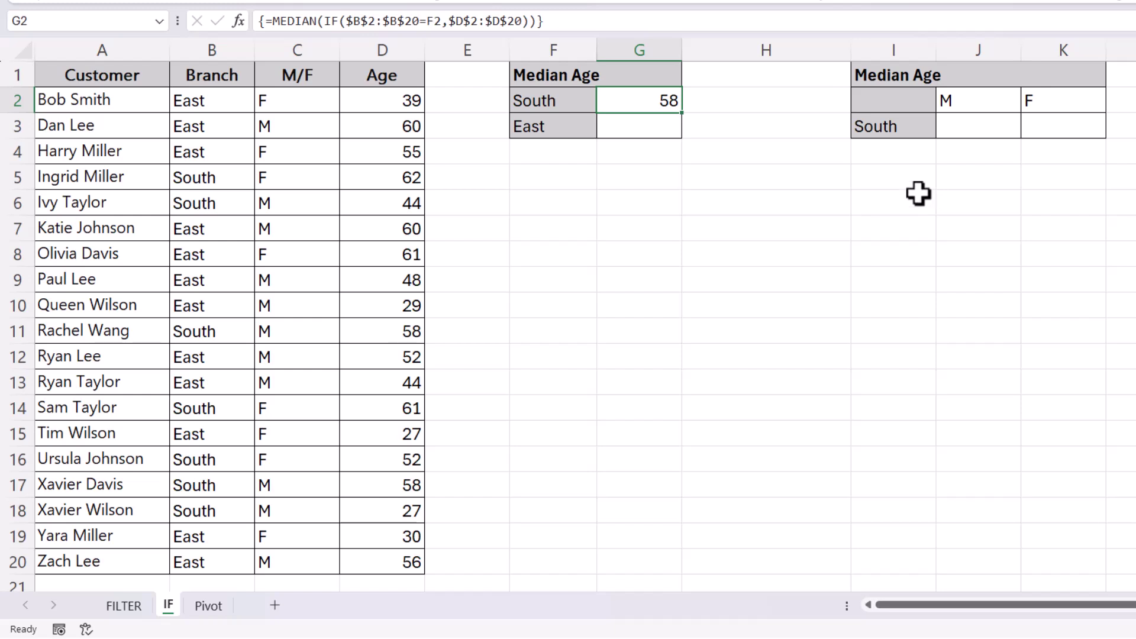
{"action": "left_click_drag", "start_coordinate": [682, 117], "coordinate": [675, 139]}
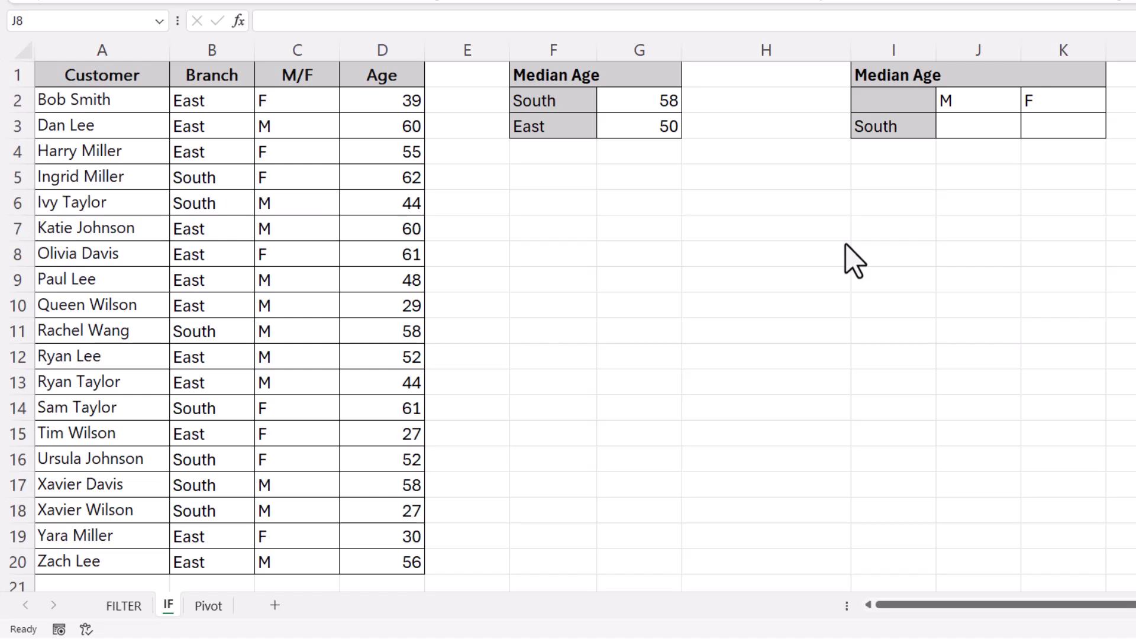
Begin an IF formula in J3 with the branch condition B2:B20=I3 as its logical test.
{"action": "left_click", "coordinate": [990, 134]}
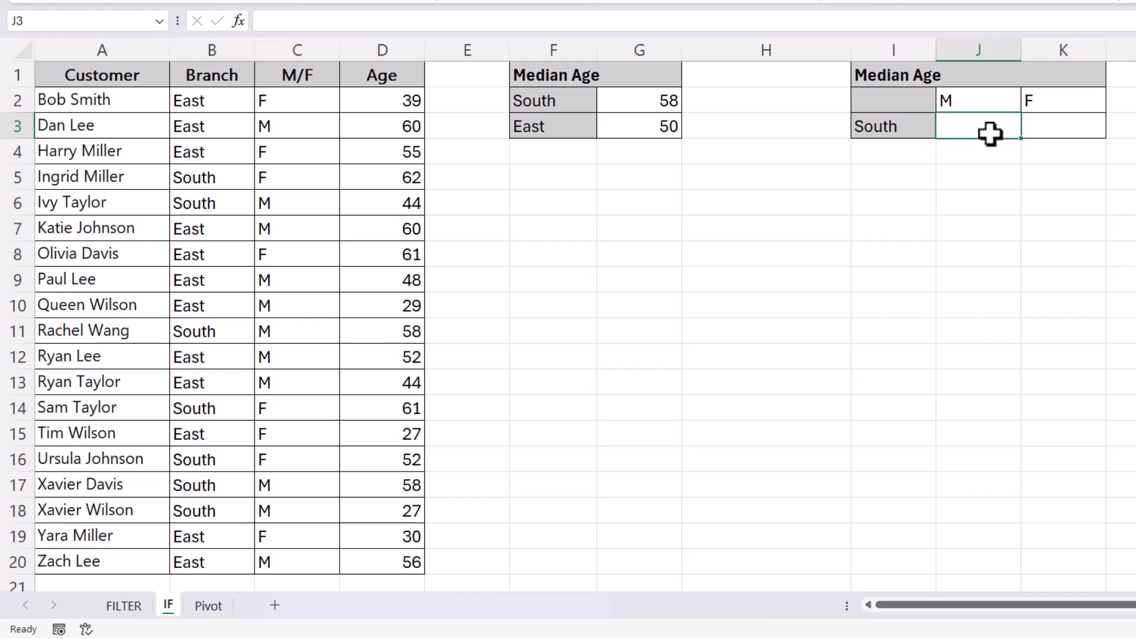
{"action": "type", "text": "=if"}
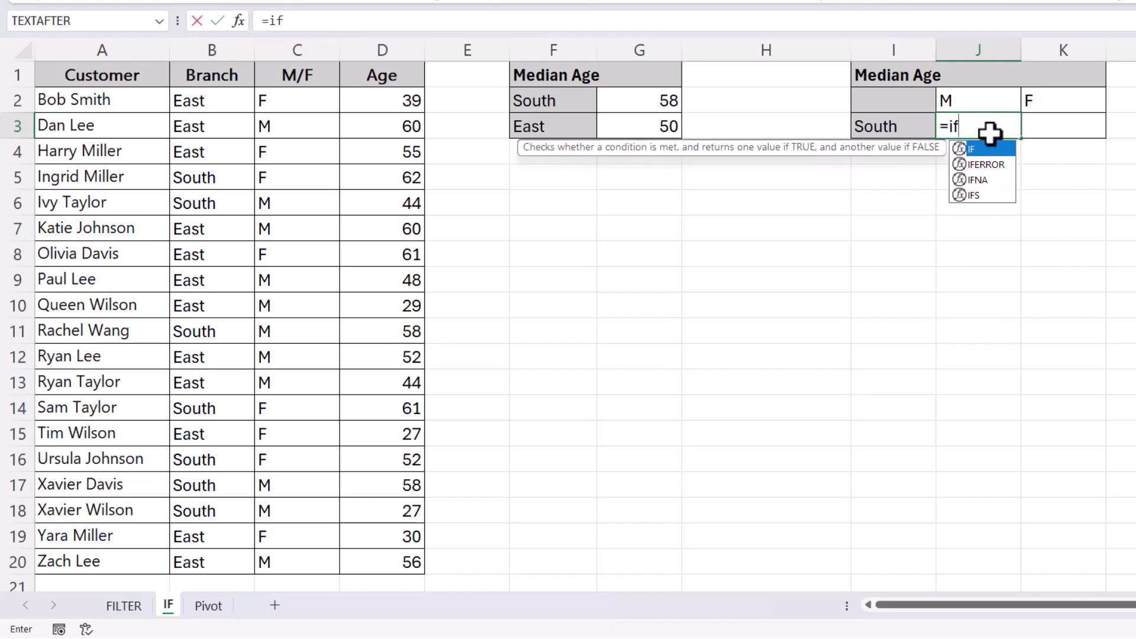
{"action": "type", "text": "("}
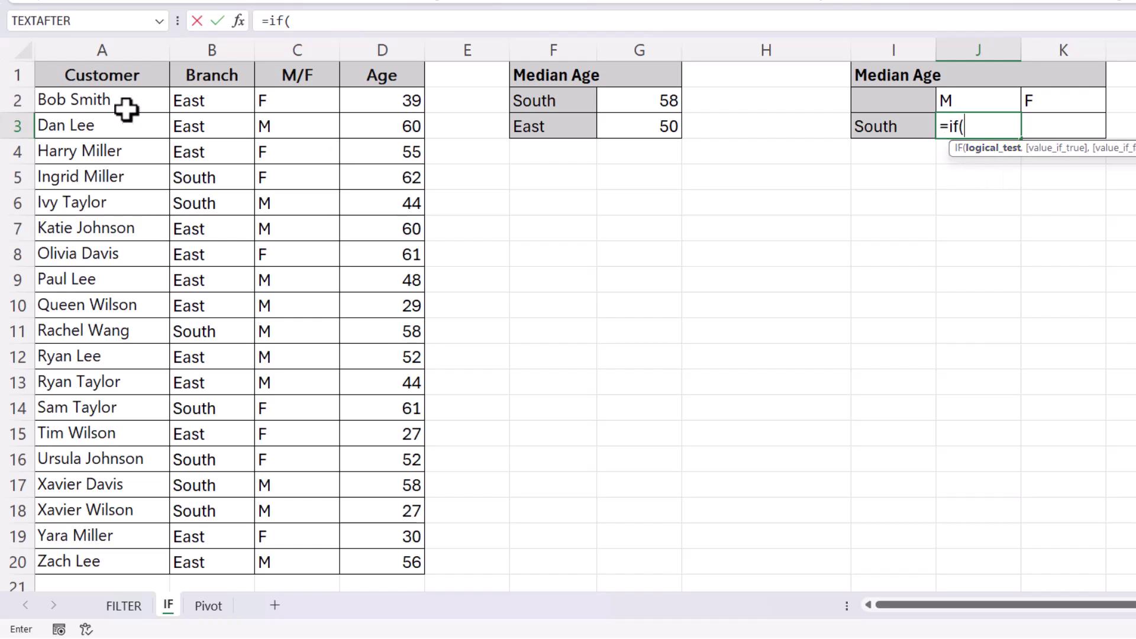
{"action": "left_click_drag", "start_coordinate": [214, 99], "coordinate": [195, 547]}
{"action": "type", "text": "="}
{"action": "left_click", "coordinate": [885, 127]}
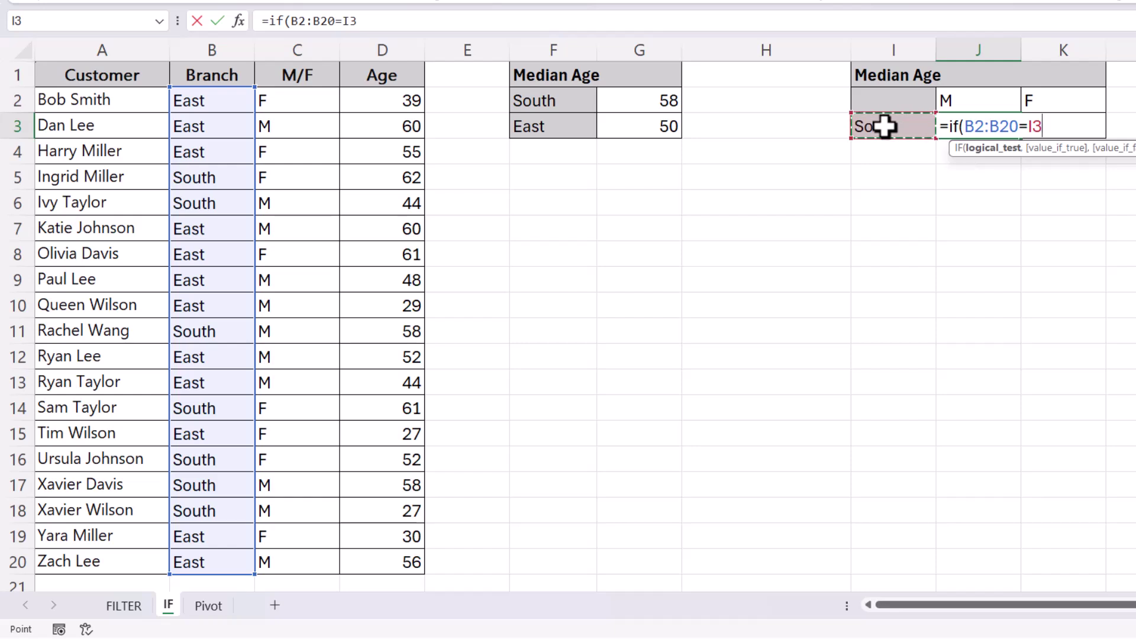
{"action": "type", "text": ","}
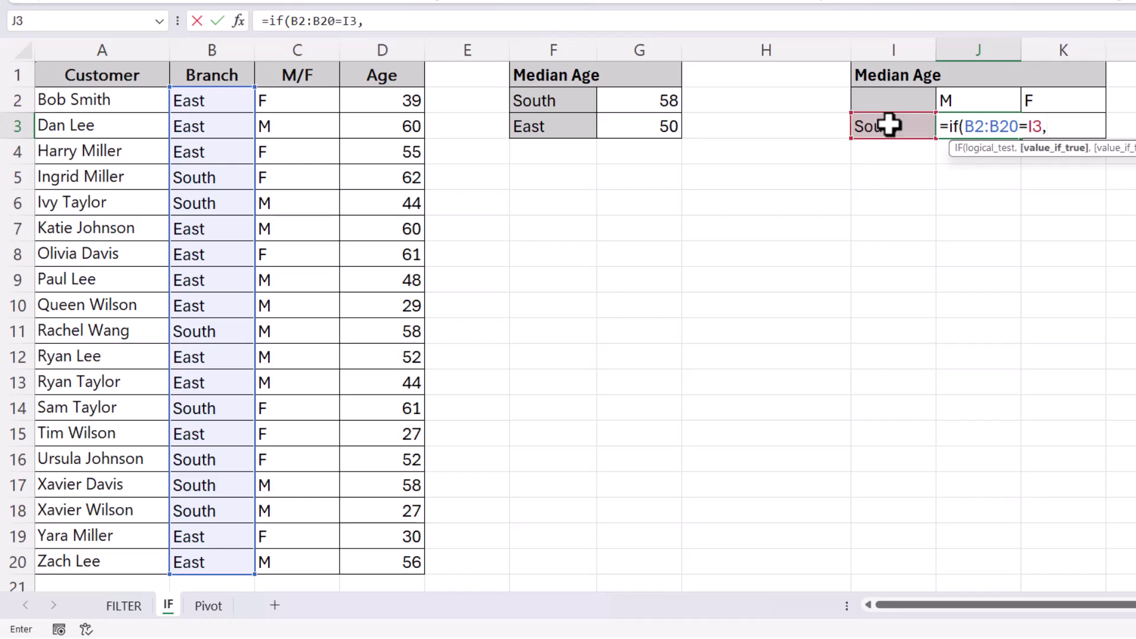
Nest IF(C2:C20=J2,D2:D20) as the value if true in J3's formula, closing both IF functions.
{"action": "type", "text": "if"}
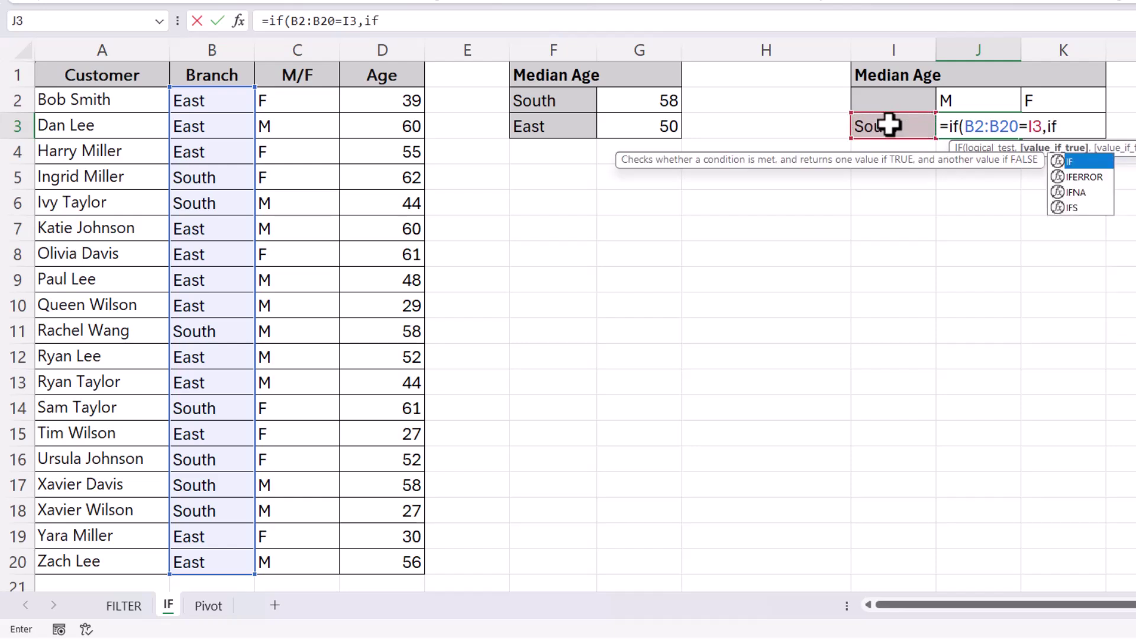
{"action": "type", "text": "("}
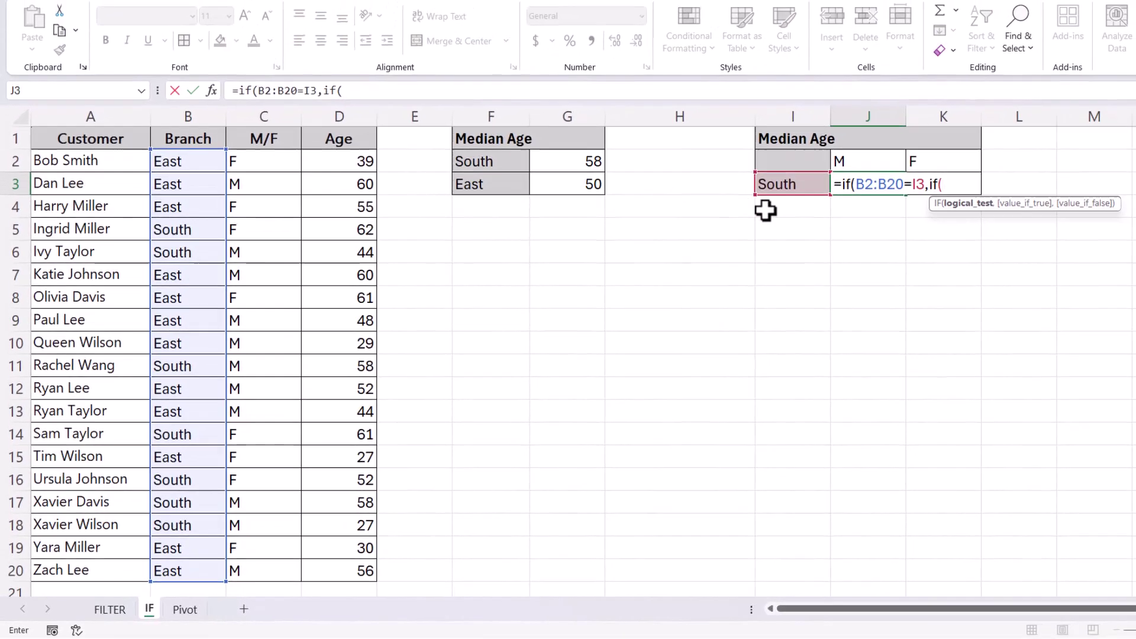
{"action": "left_click_drag", "start_coordinate": [266, 165], "coordinate": [253, 568]}
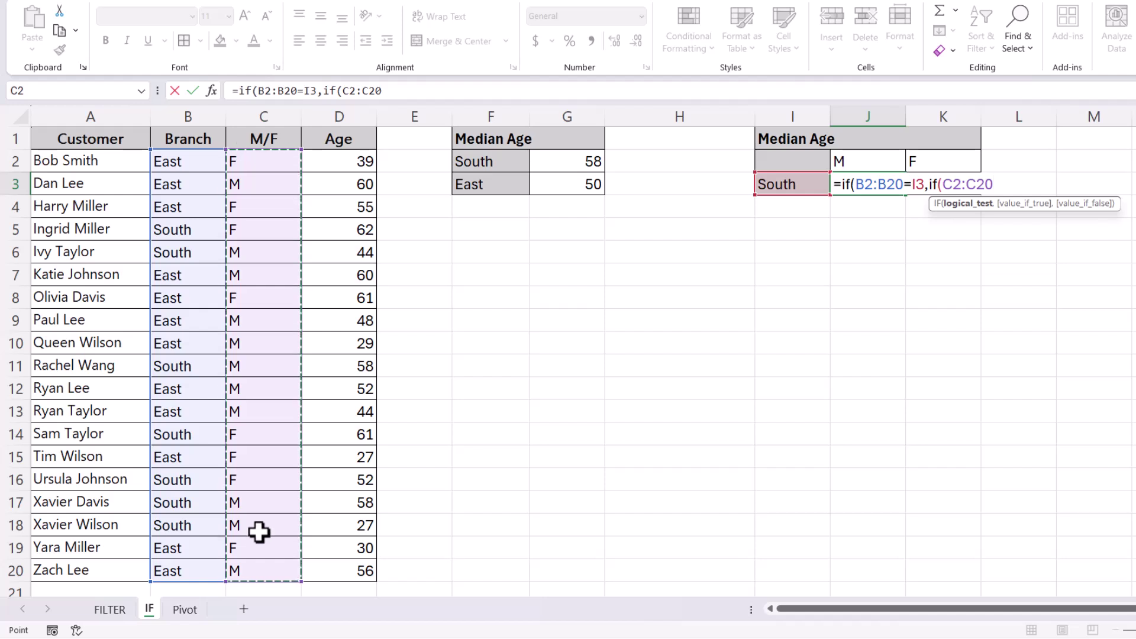
{"action": "type", "text": "="}
{"action": "left_click", "coordinate": [868, 158]}
{"action": "type", "text": ","}
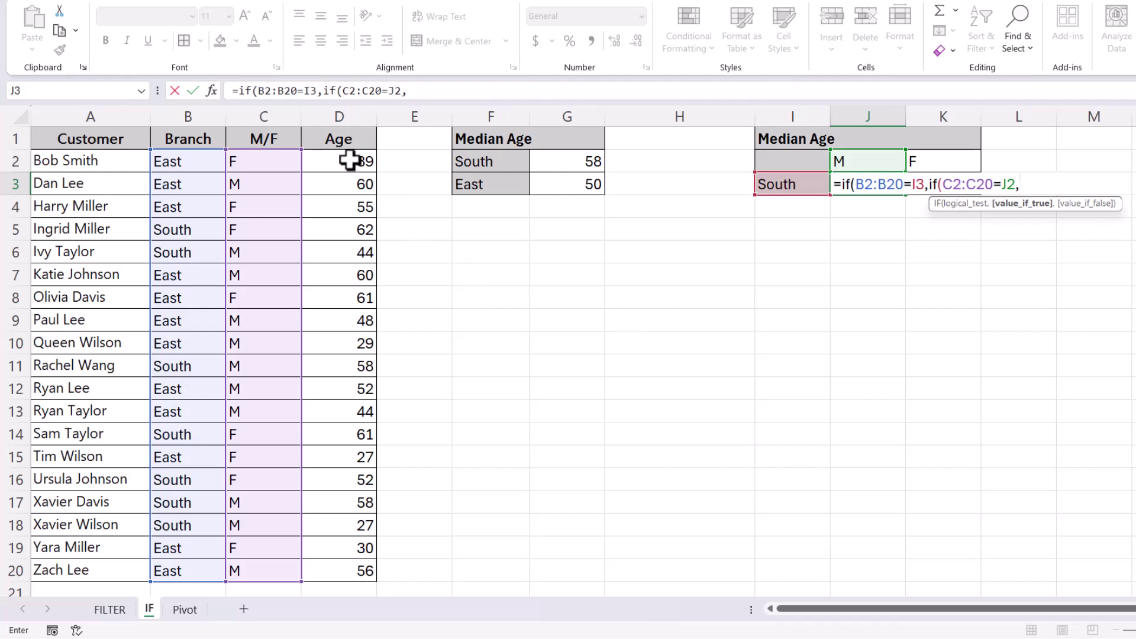
{"action": "left_click_drag", "start_coordinate": [349, 160], "coordinate": [350, 571]}
{"action": "type", "text": ")"}
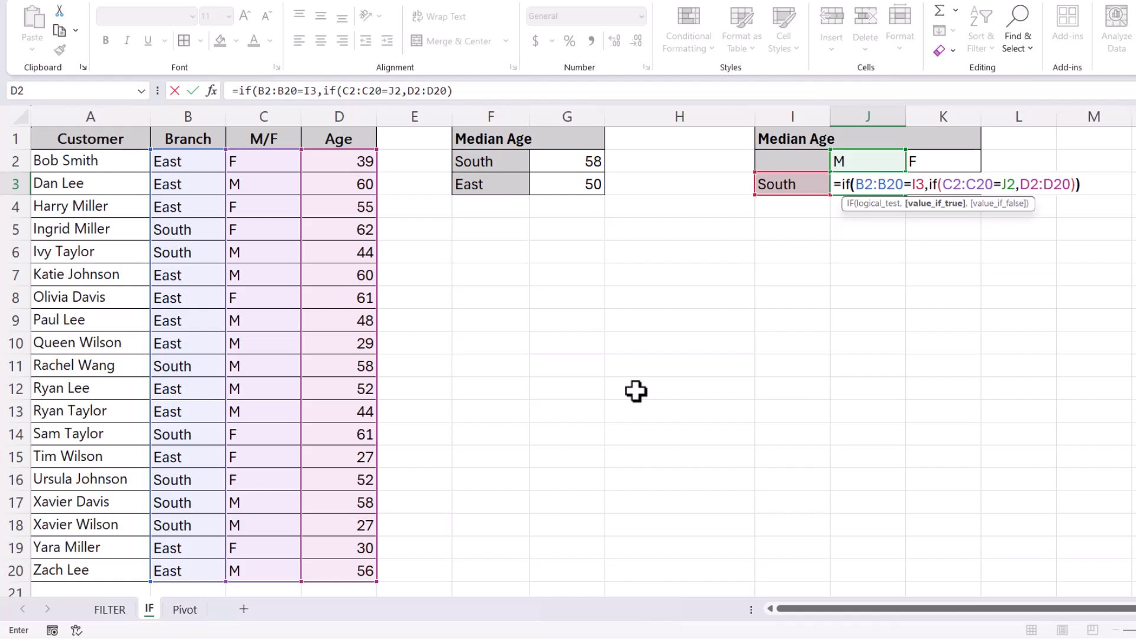
{"action": "type", "text": ")"}
Wrap the nested IFs in J3 in MEDIAN and enter =MEDIAN(IF(B2:B20=I3,IF(C2:C20=J2,D2:D20))).
{"action": "key", "text": "F2"}
{"action": "key", "text": "Home"}
{"action": "key", "text": "Right"}
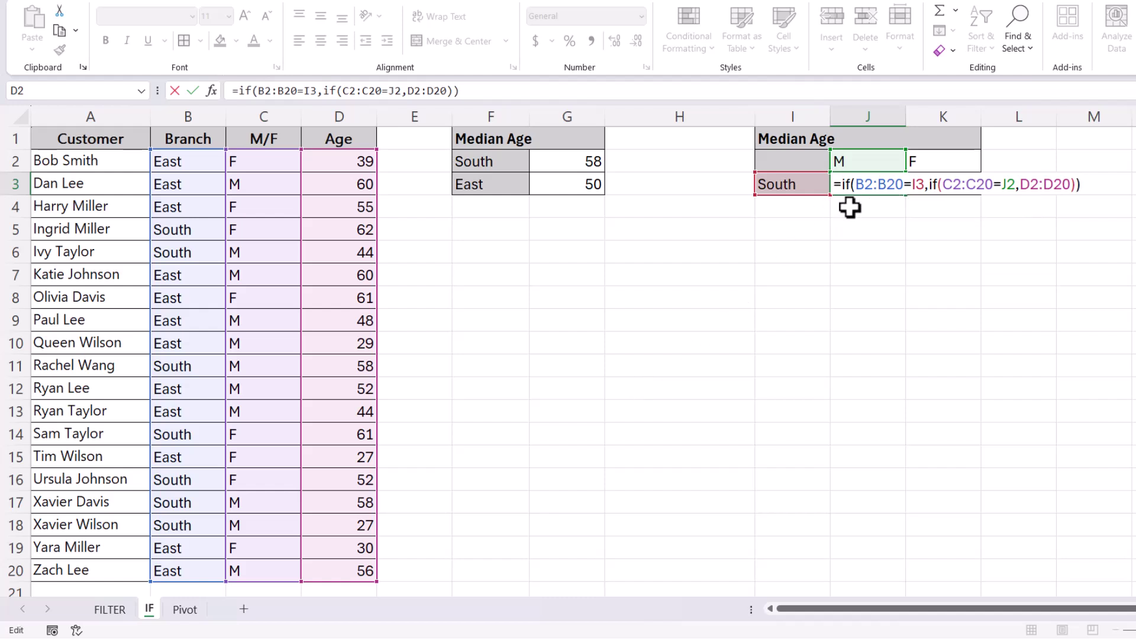
{"action": "type", "text": "m"}
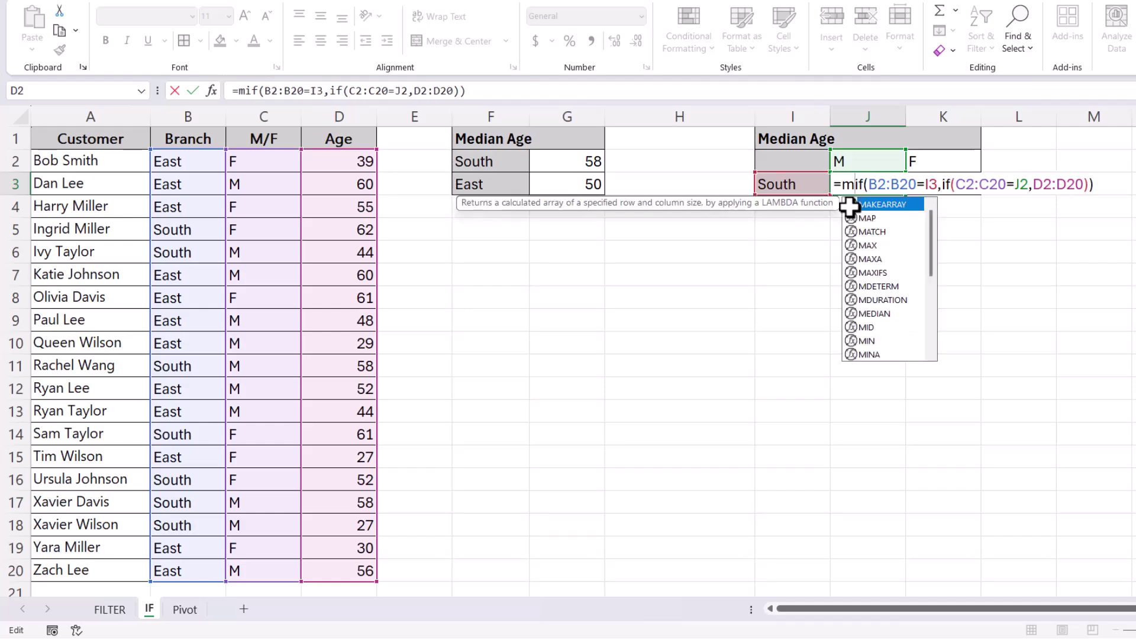
{"action": "type", "text": "edian"}
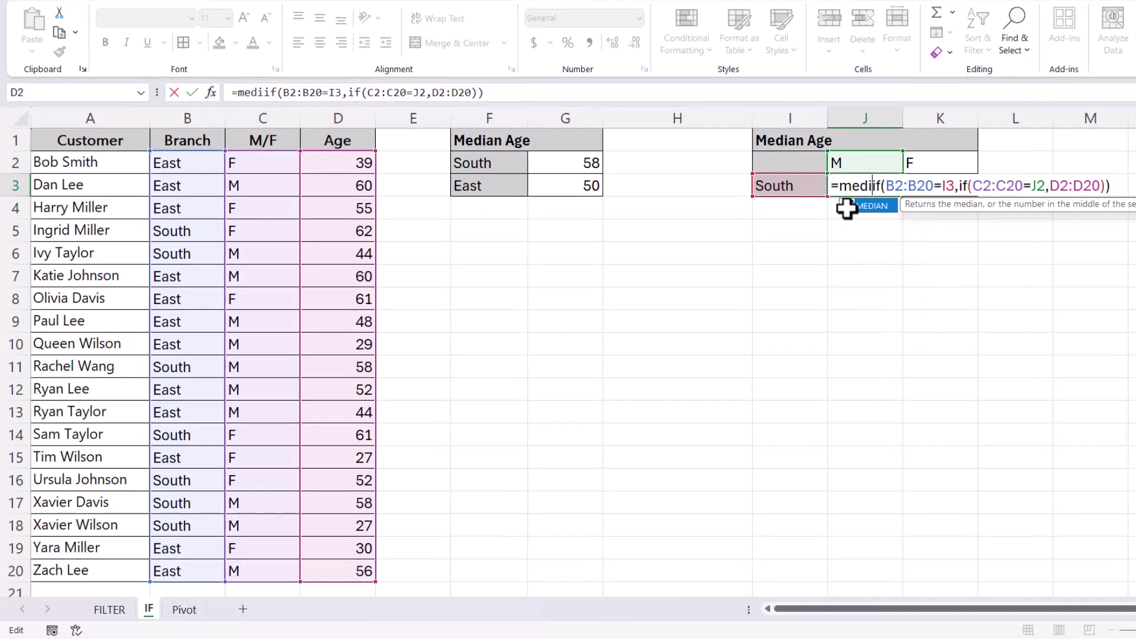
{"action": "type", "text": "("}
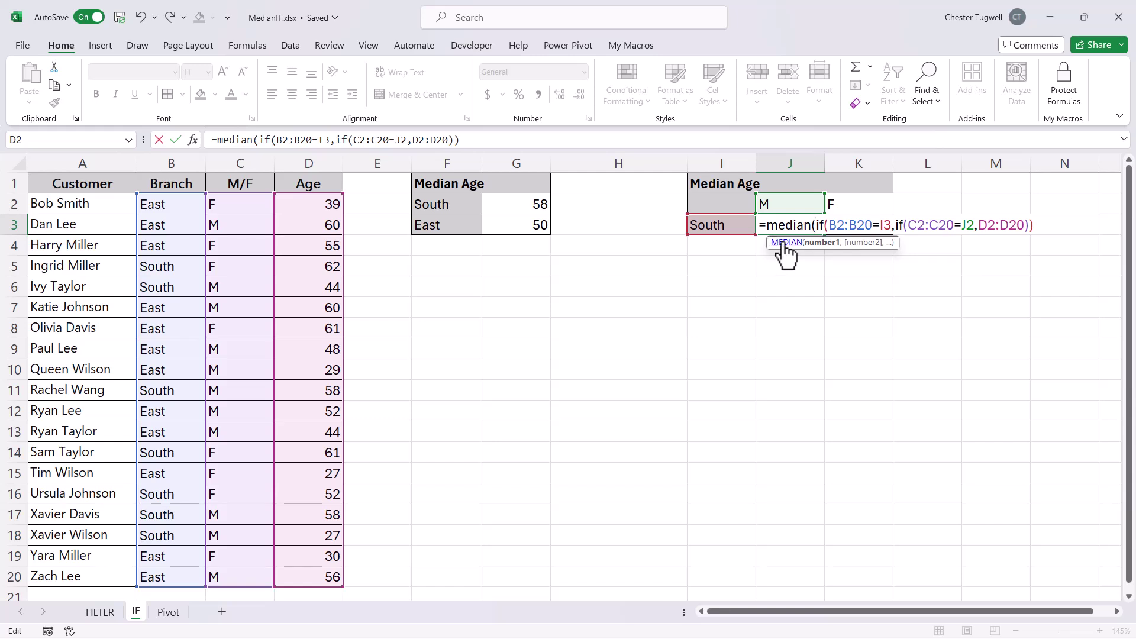
{"action": "type", "text": ")"}
{"action": "key", "text": "Return"}
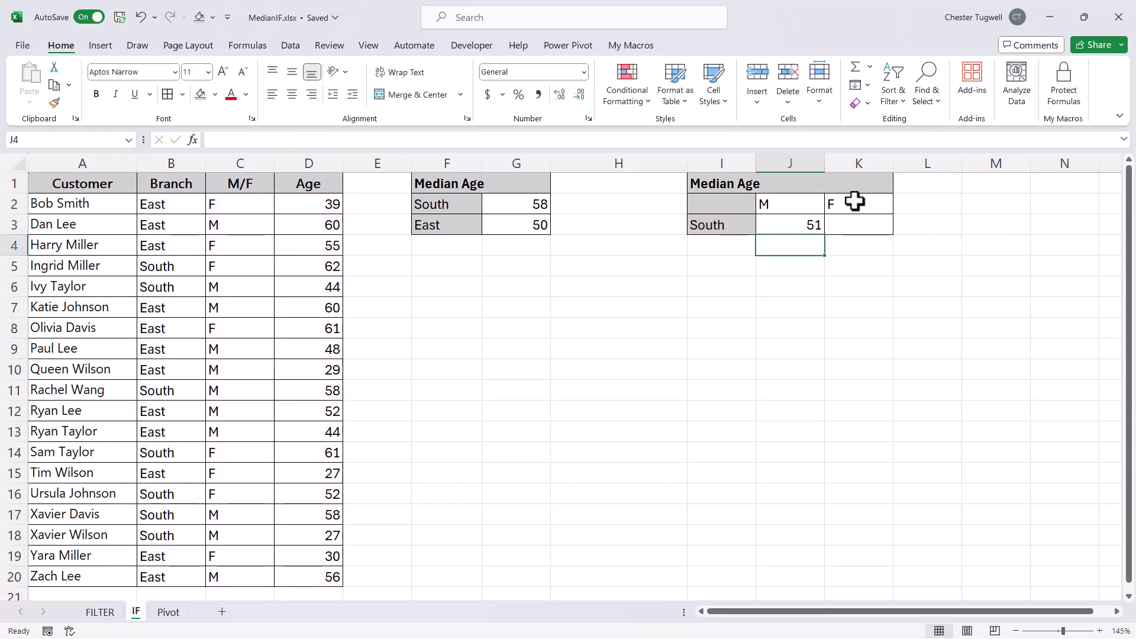
Make the B2:B20, I3, C2:C20 and D2:D20 references in J3's formula absolute and fill it across to K3.
{"action": "double_click", "coordinate": [801, 230]}
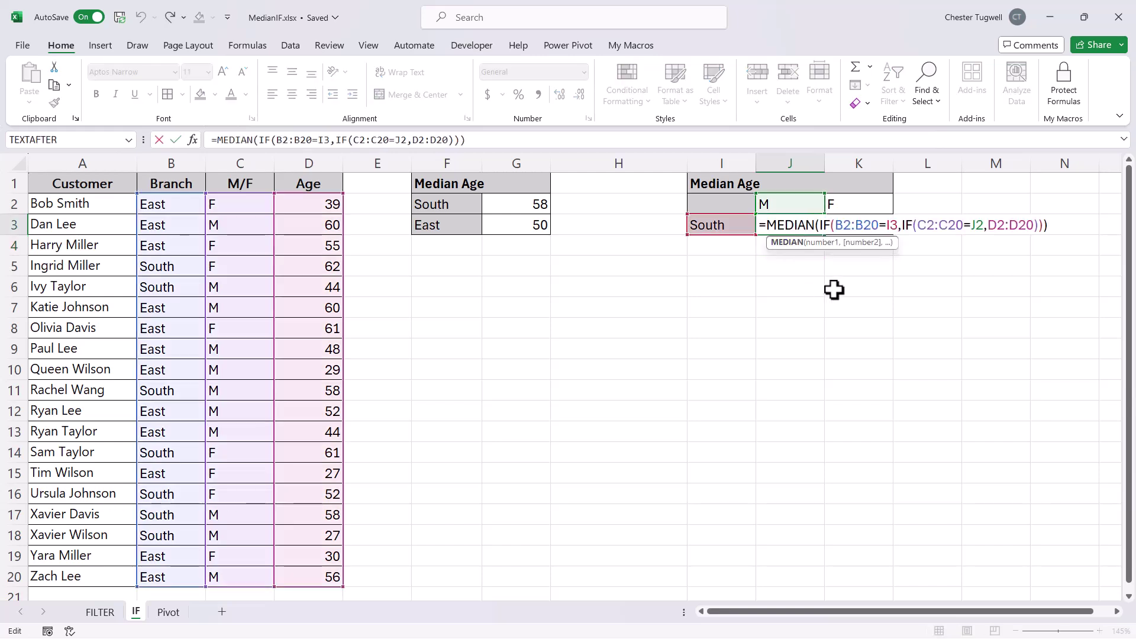
{"action": "left_click_drag", "start_coordinate": [834, 229], "coordinate": [864, 230]}
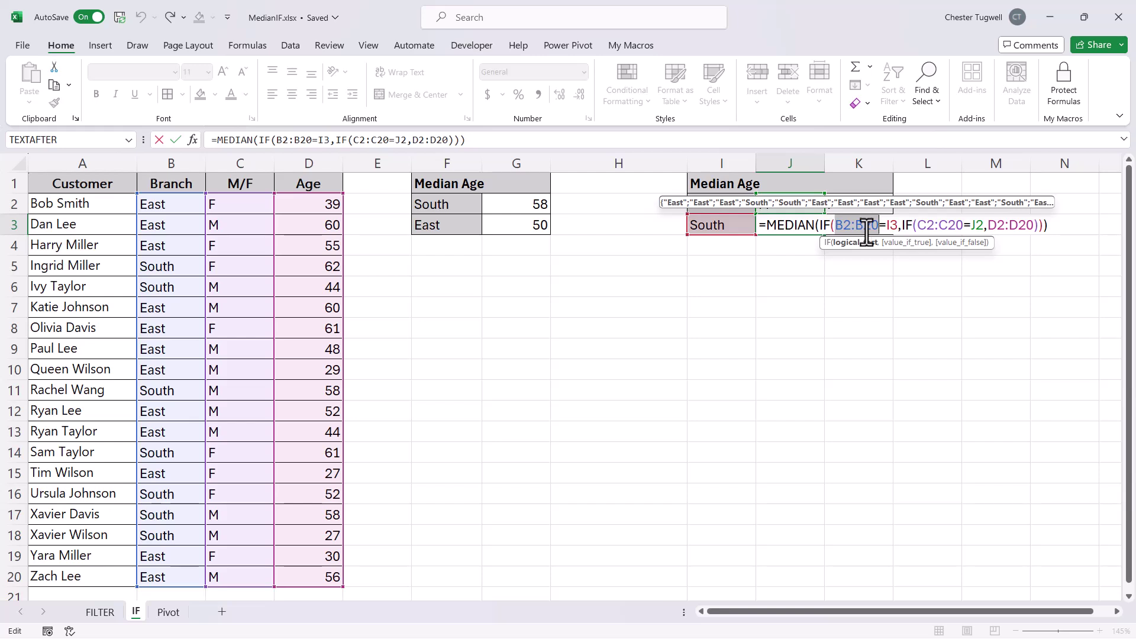
{"action": "key", "text": "F4"}
{"action": "left_click", "coordinate": [921, 228]}
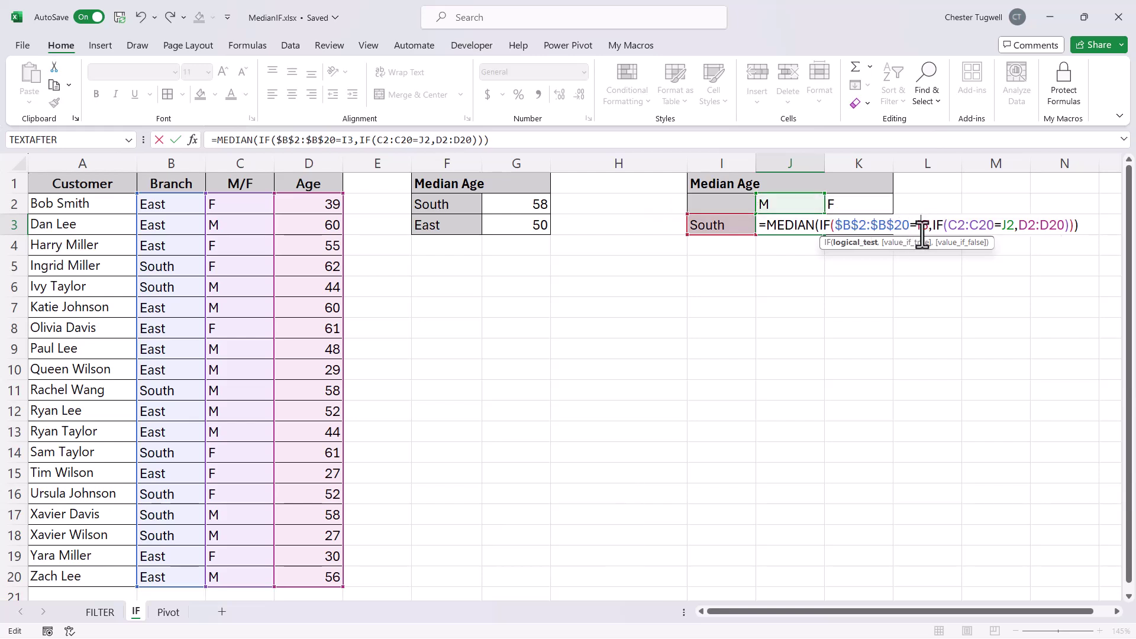
{"action": "key", "text": "F4"}
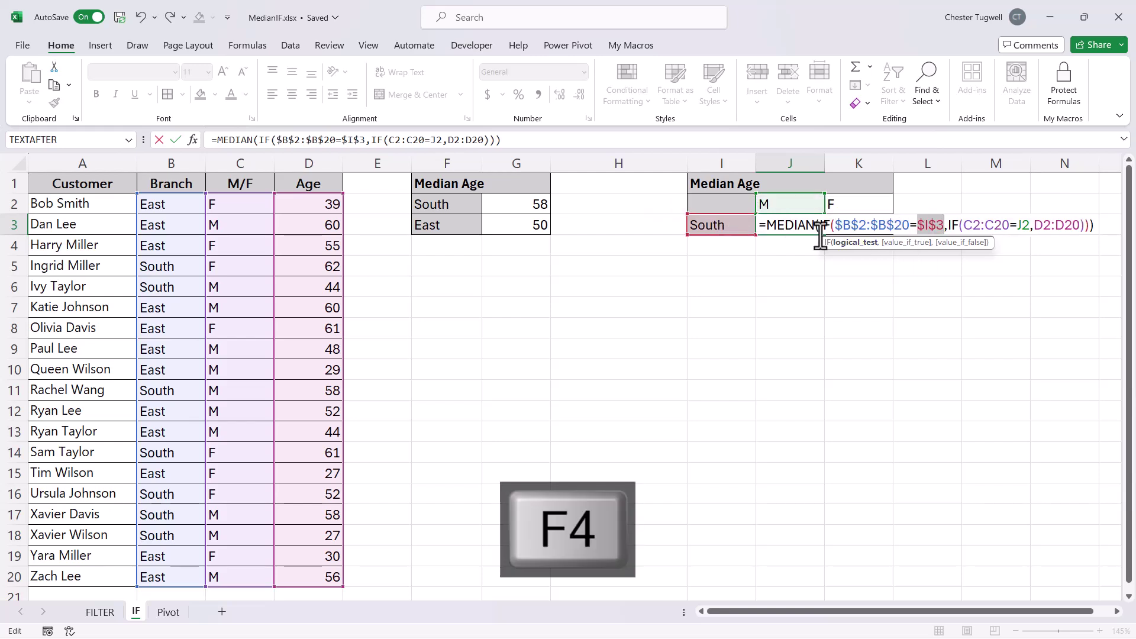
{"action": "left_click_drag", "start_coordinate": [966, 226], "coordinate": [1009, 228]}
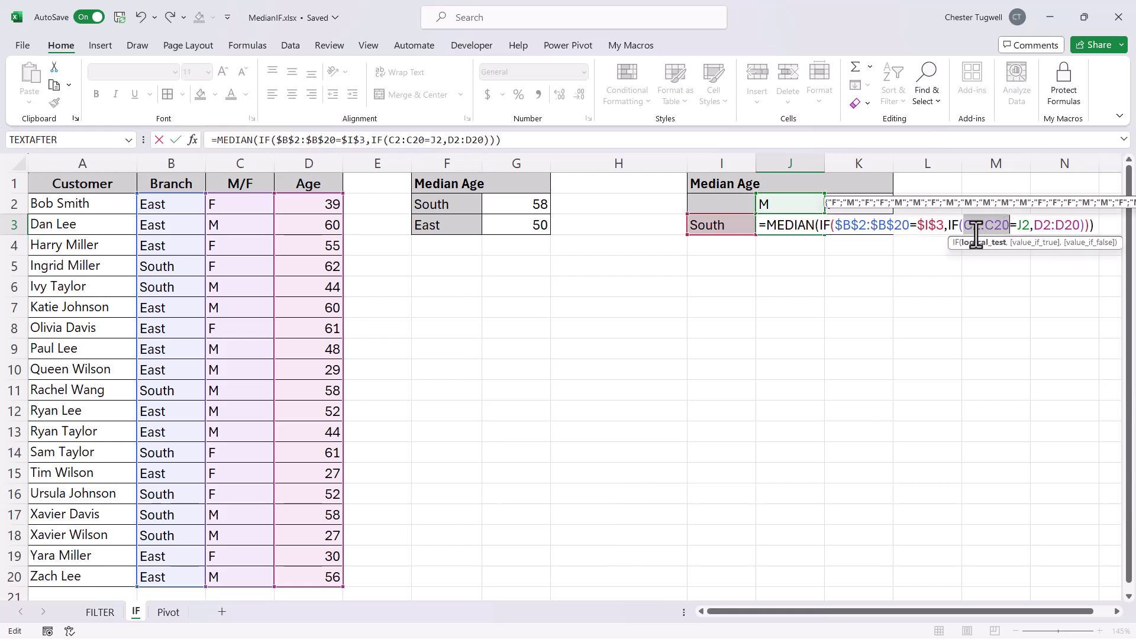
{"action": "key", "text": "F4"}
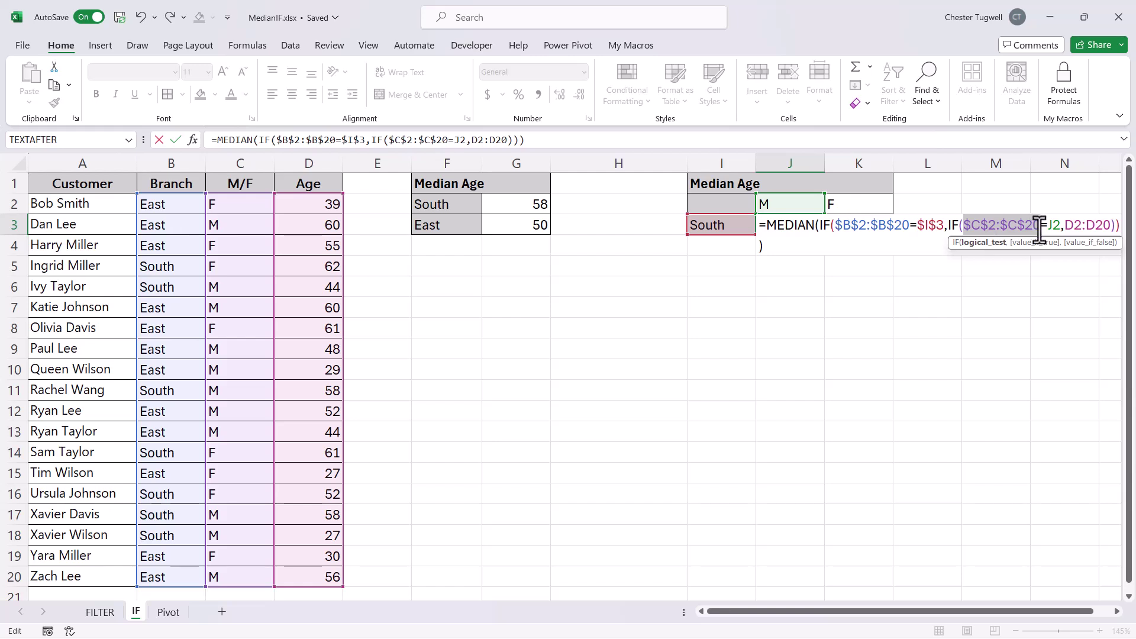
{"action": "left_click_drag", "start_coordinate": [1064, 225], "coordinate": [1108, 226]}
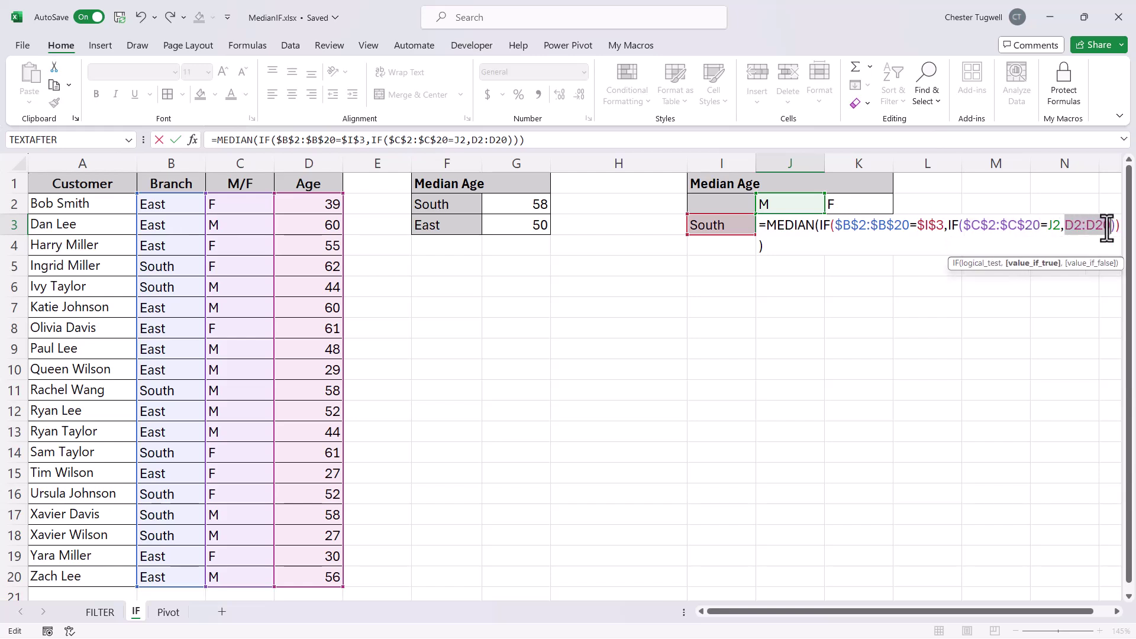
{"action": "key", "text": "F4"}
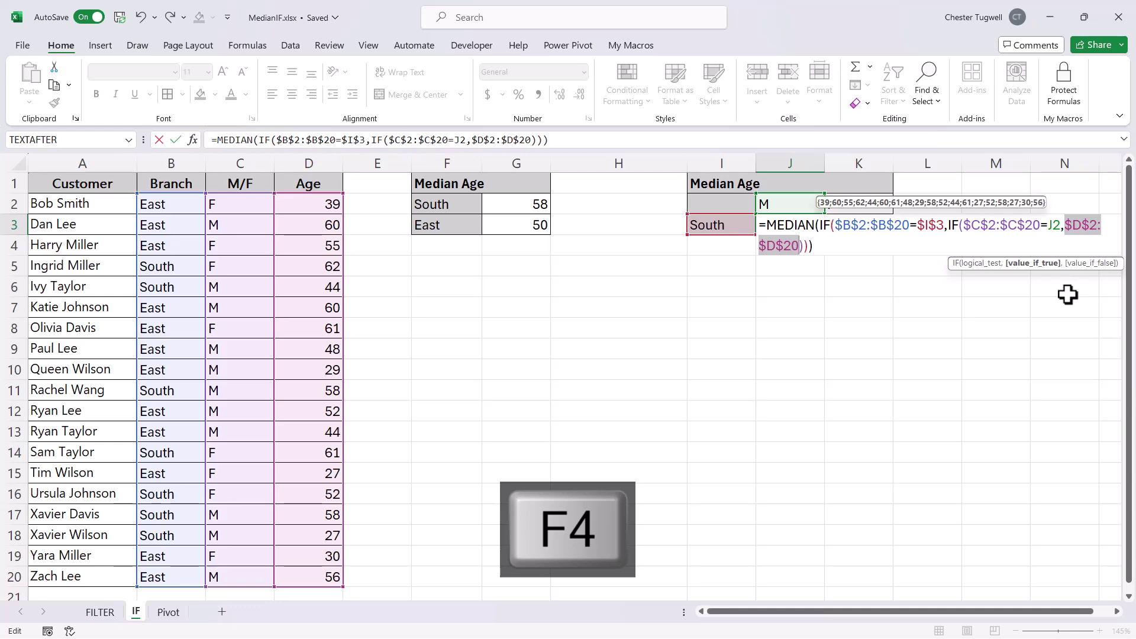
{"action": "key", "text": "Return"}
{"action": "left_click", "coordinate": [805, 228]}
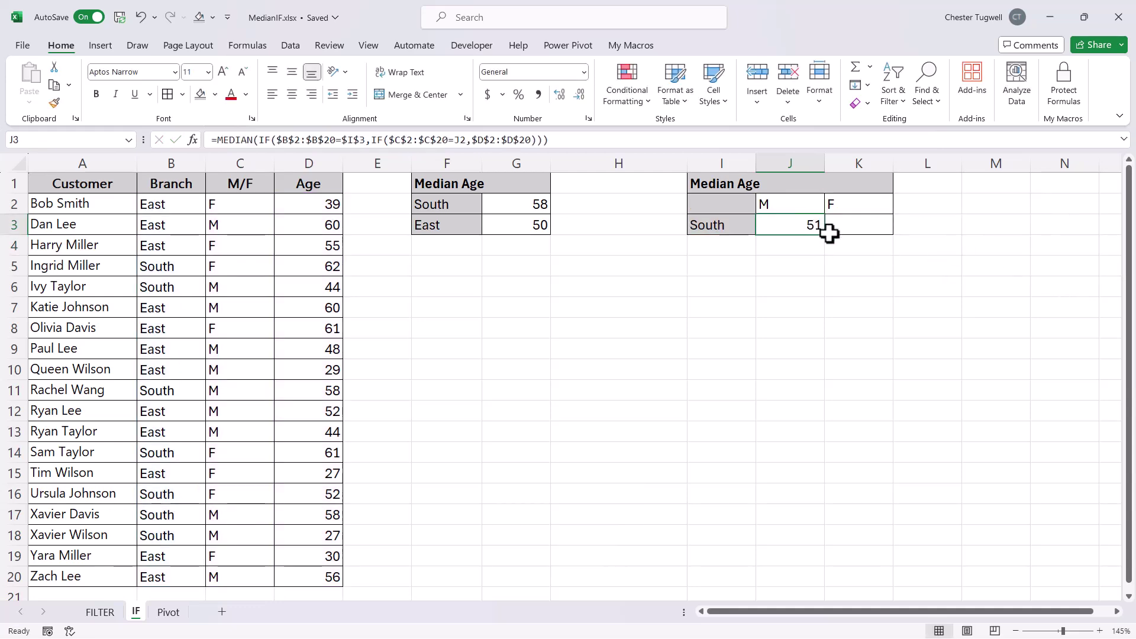
{"action": "left_click_drag", "start_coordinate": [826, 235], "coordinate": [865, 232]}
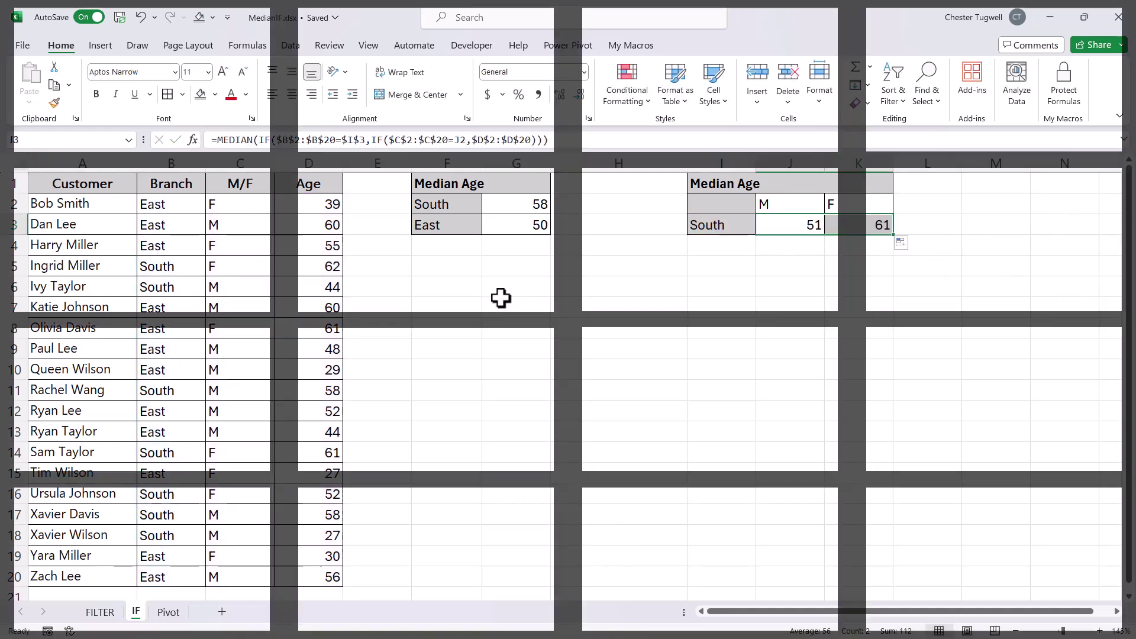
On the Pivot sheet, create a PivotTable from A1:D20 at F1 of the existing worksheet, adding the data to the Data Model.
{"action": "left_click", "coordinate": [168, 612]}
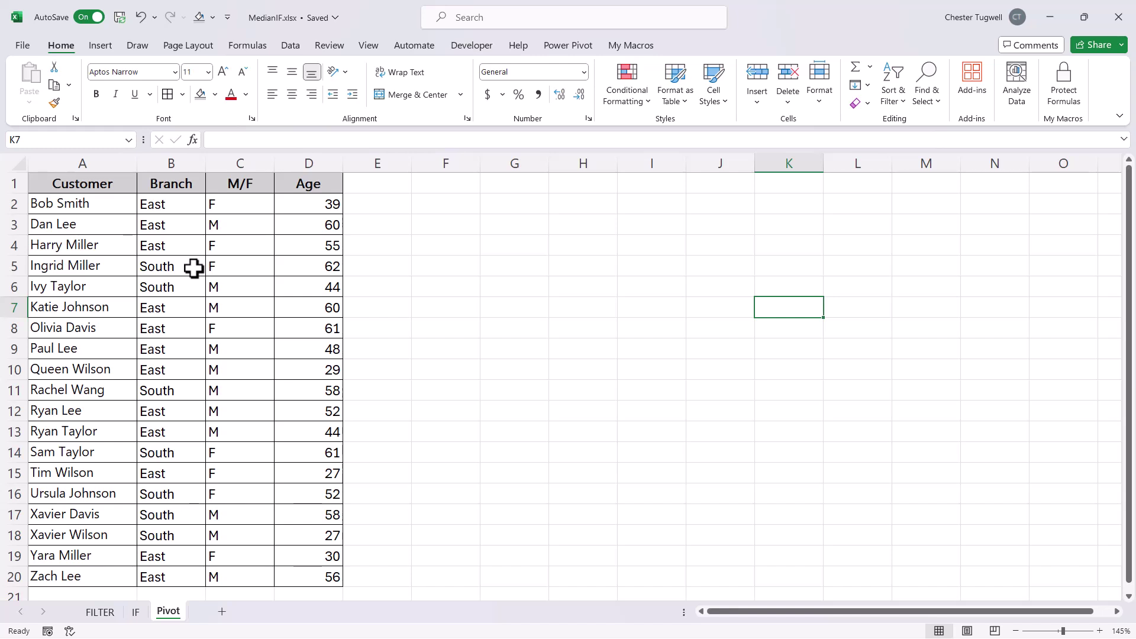
{"action": "left_click", "coordinate": [186, 247]}
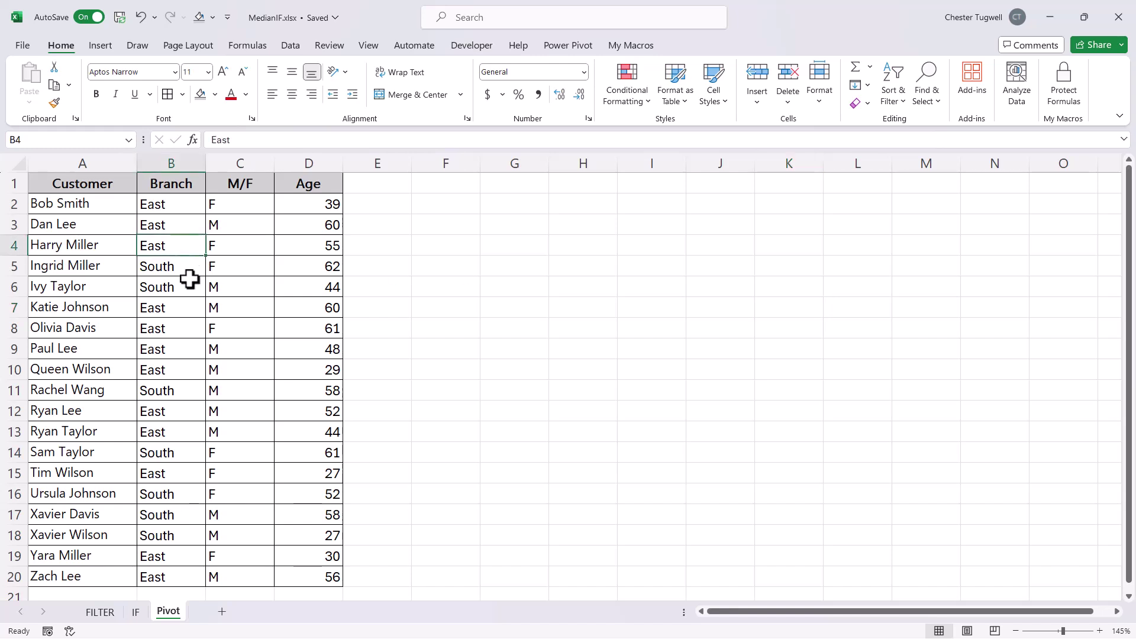
{"action": "left_click", "coordinate": [96, 46]}
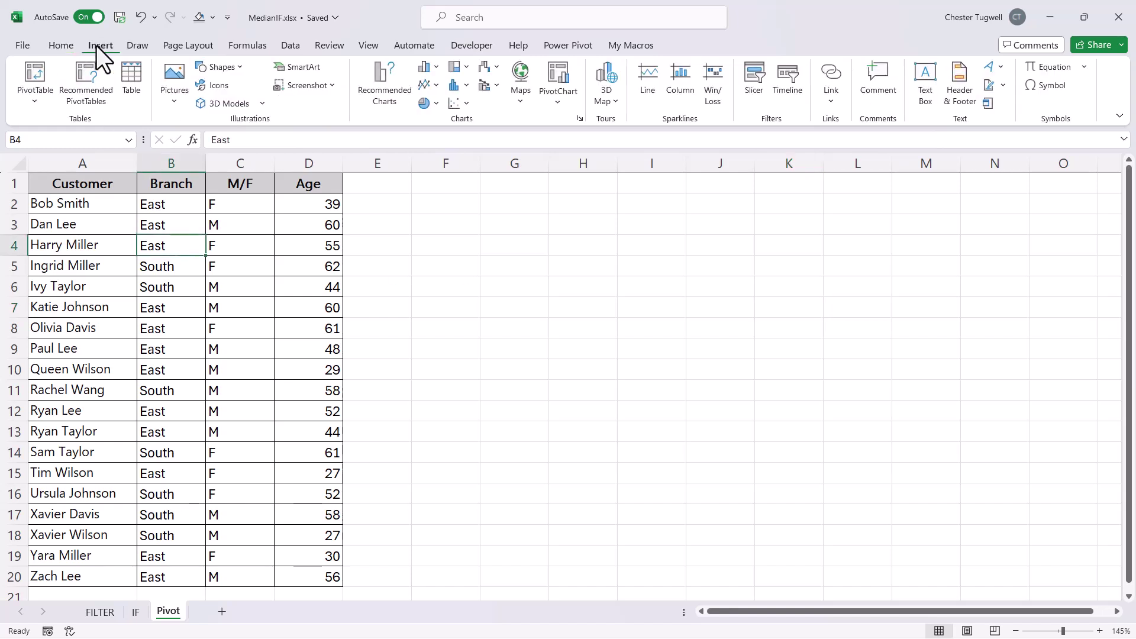
{"action": "left_click", "coordinate": [38, 72]}
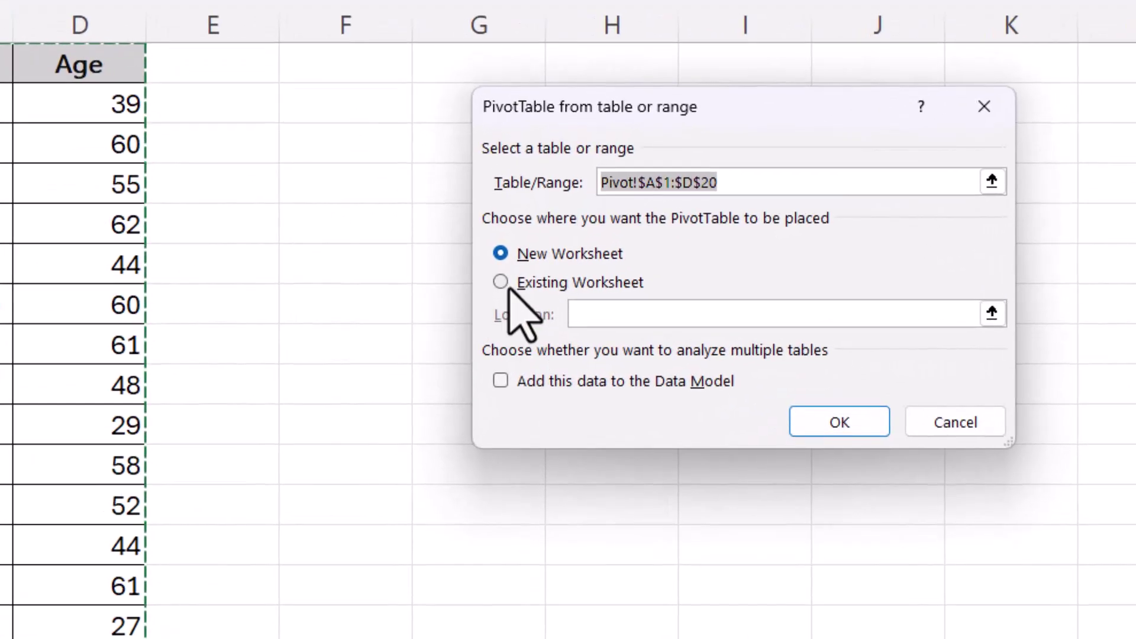
{"action": "left_click", "coordinate": [507, 286]}
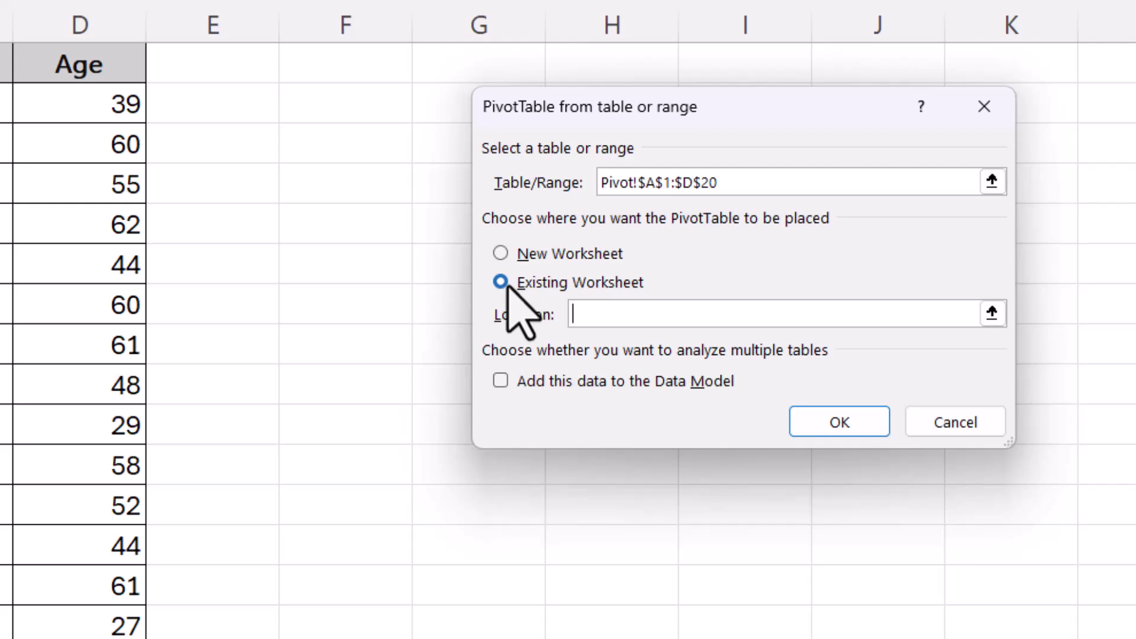
{"action": "left_click", "coordinate": [305, 54]}
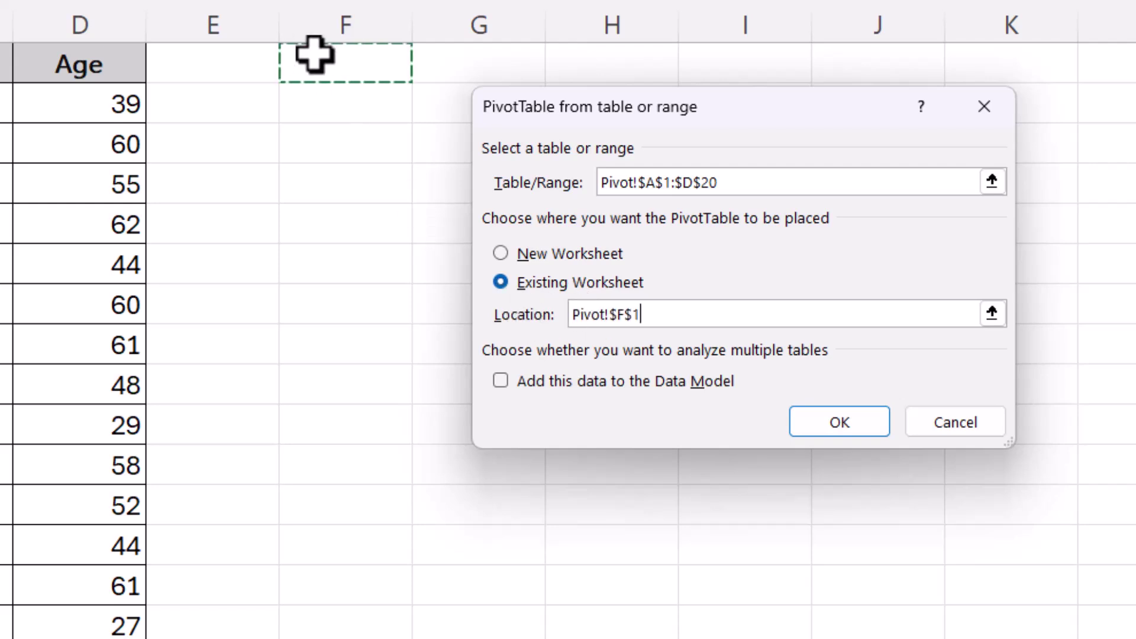
{"action": "left_click", "coordinate": [501, 381]}
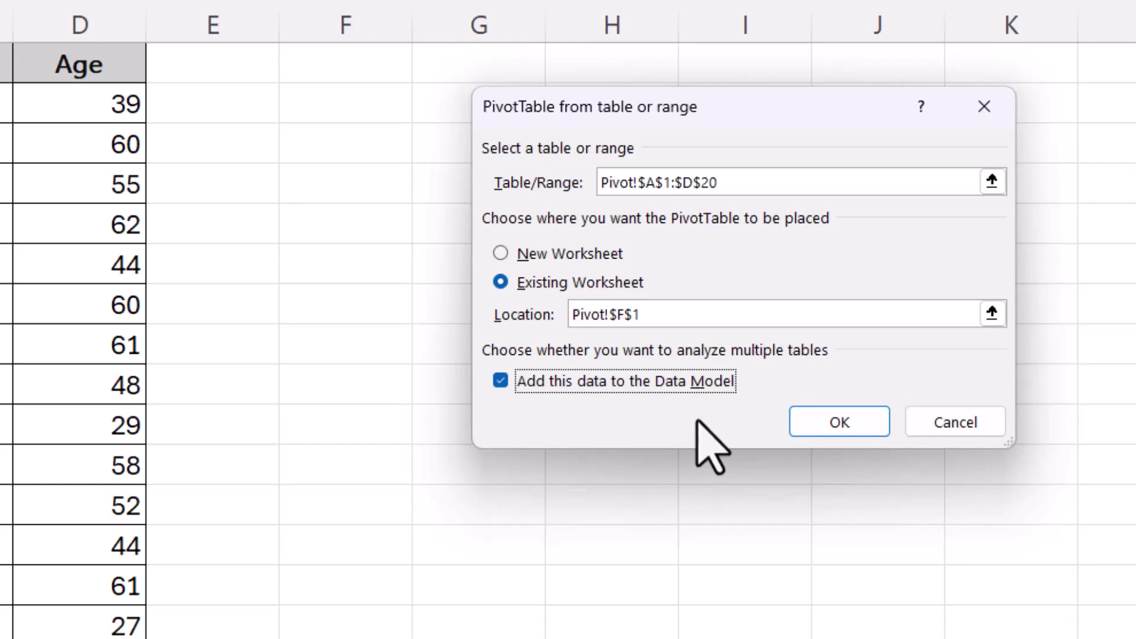
{"action": "left_click", "coordinate": [830, 421]}
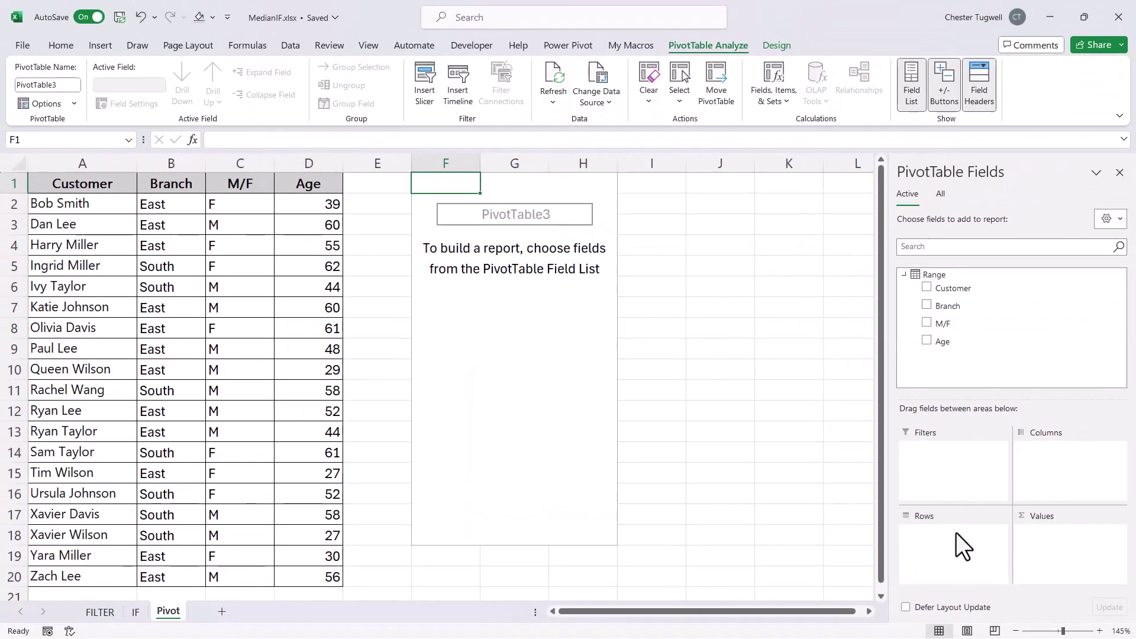
Add Branch to the PivotTable's rows and turn grand totals off for rows and columns.
{"action": "left_click", "coordinate": [927, 305]}
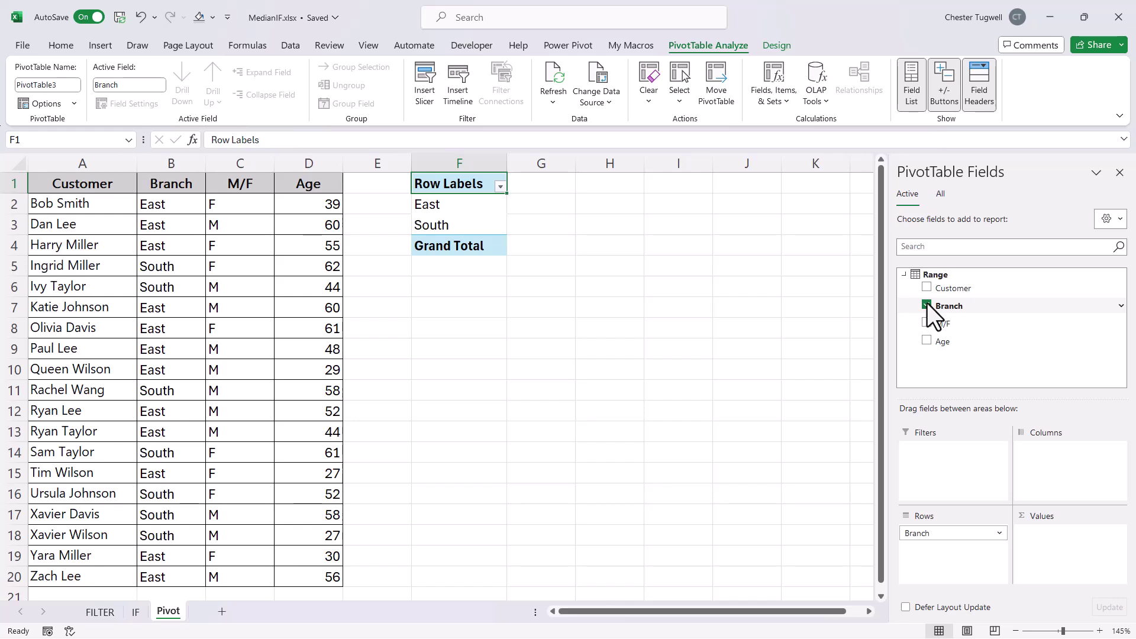
{"action": "left_click", "coordinate": [481, 236]}
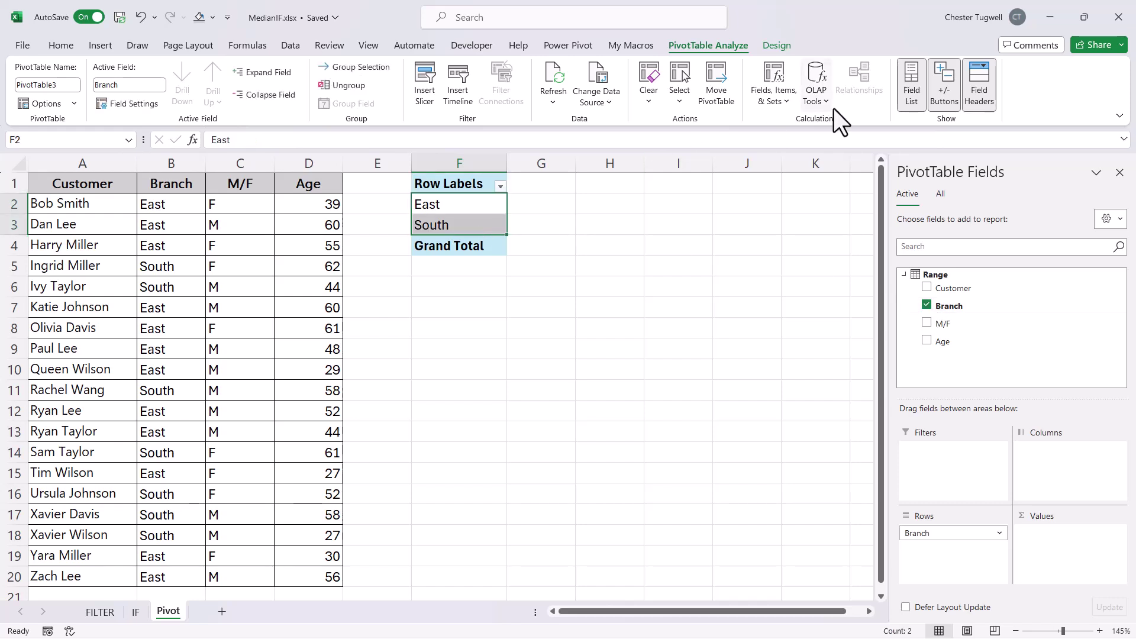
{"action": "left_click", "coordinate": [774, 46]}
{"action": "left_click", "coordinate": [85, 104]}
{"action": "left_click", "coordinate": [107, 138]}
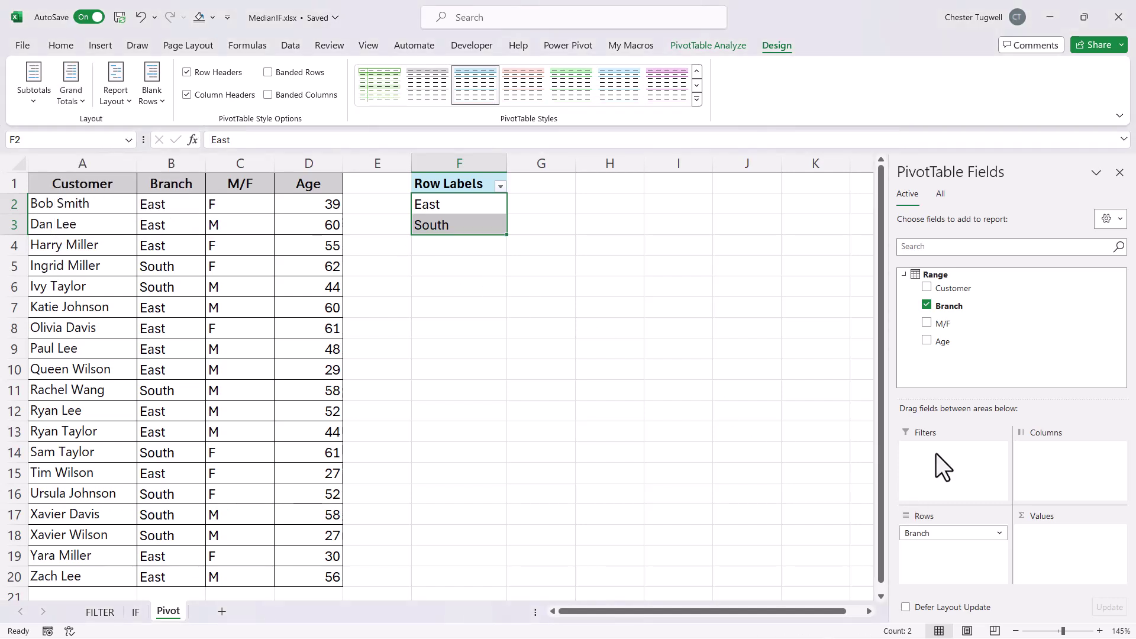
Place the M/F field in the PivotTable's columns and rename the Column Labels header in G1 to M/F.
{"action": "left_click_drag", "start_coordinate": [944, 326], "coordinate": [1057, 478]}
{"action": "left_click", "coordinate": [547, 183]}
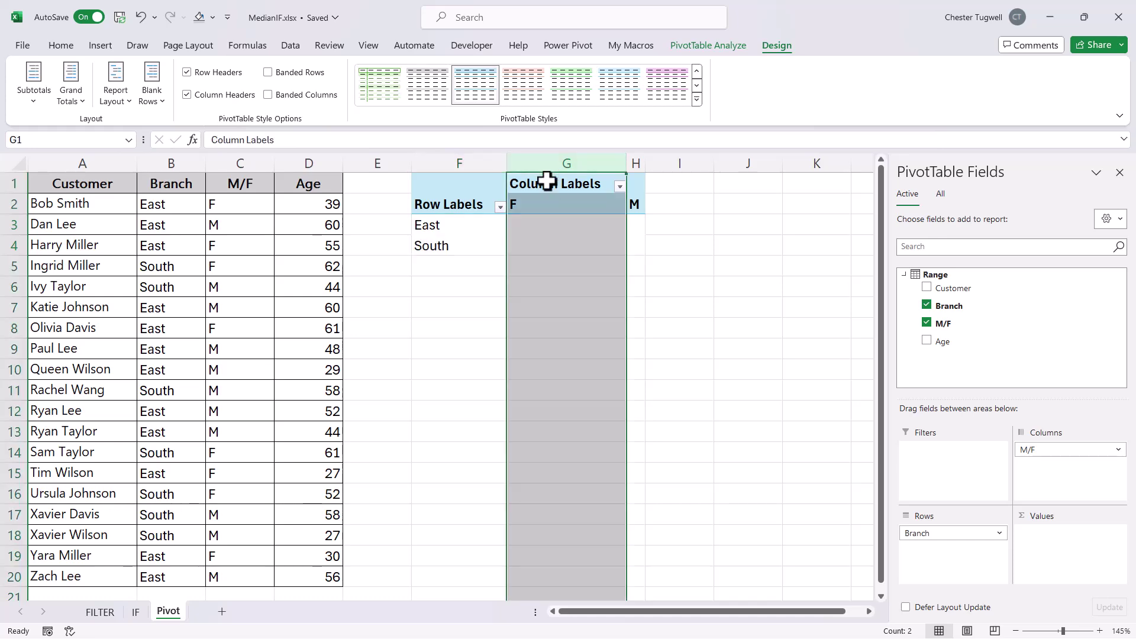
{"action": "type", "text": "M/F"}
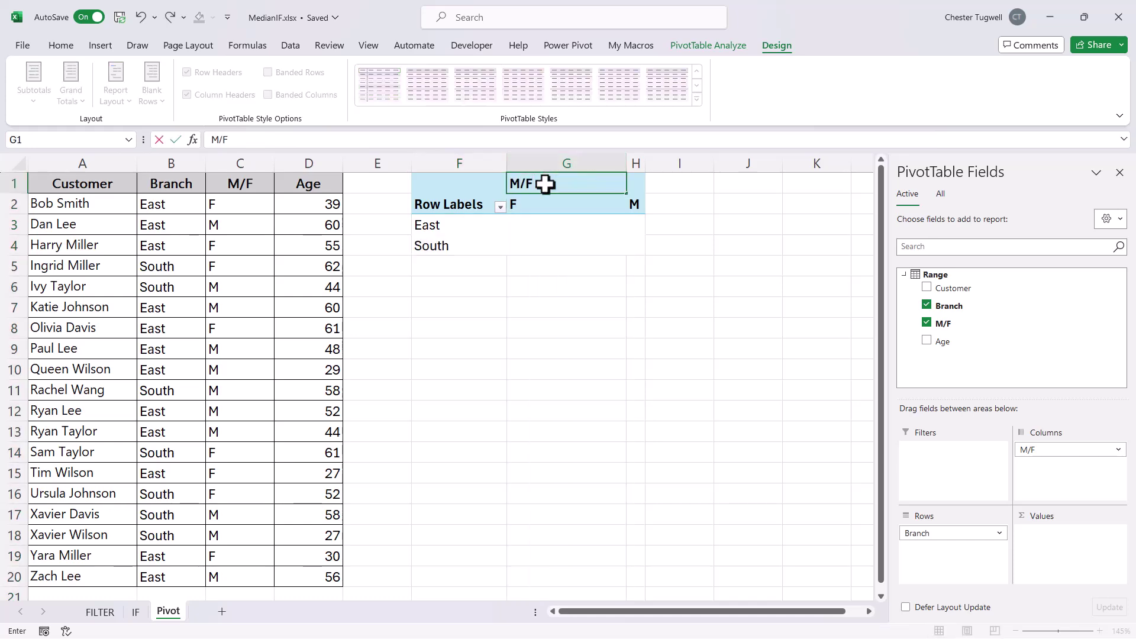
{"action": "key", "text": "Return"}
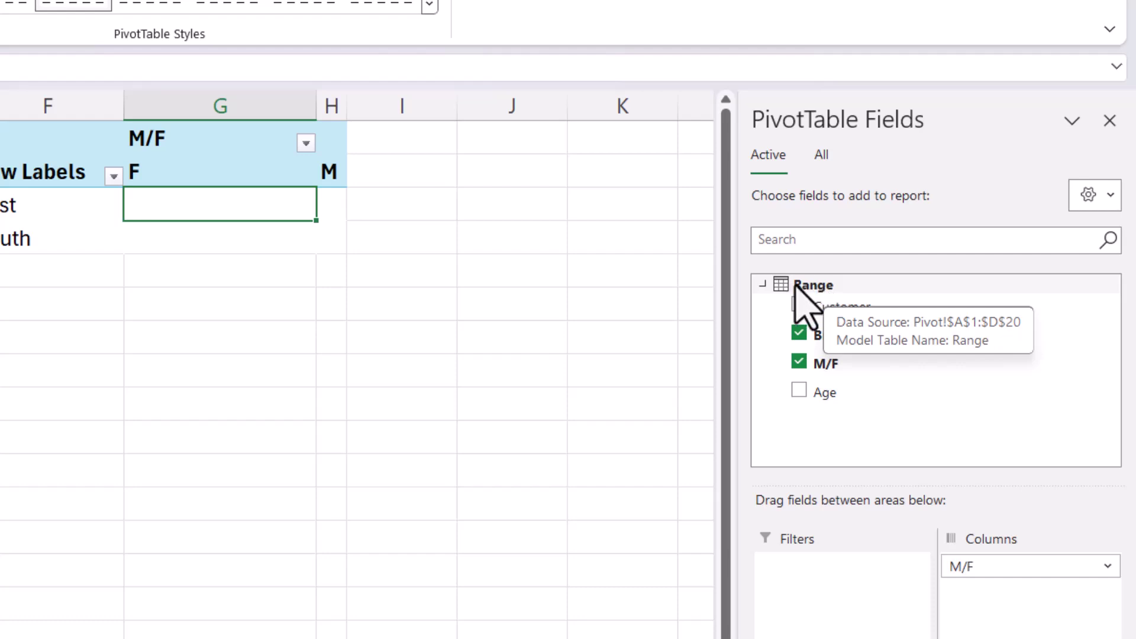
Start a new measure on the Range table and name it Median Age.
{"action": "right_click", "coordinate": [814, 286]}
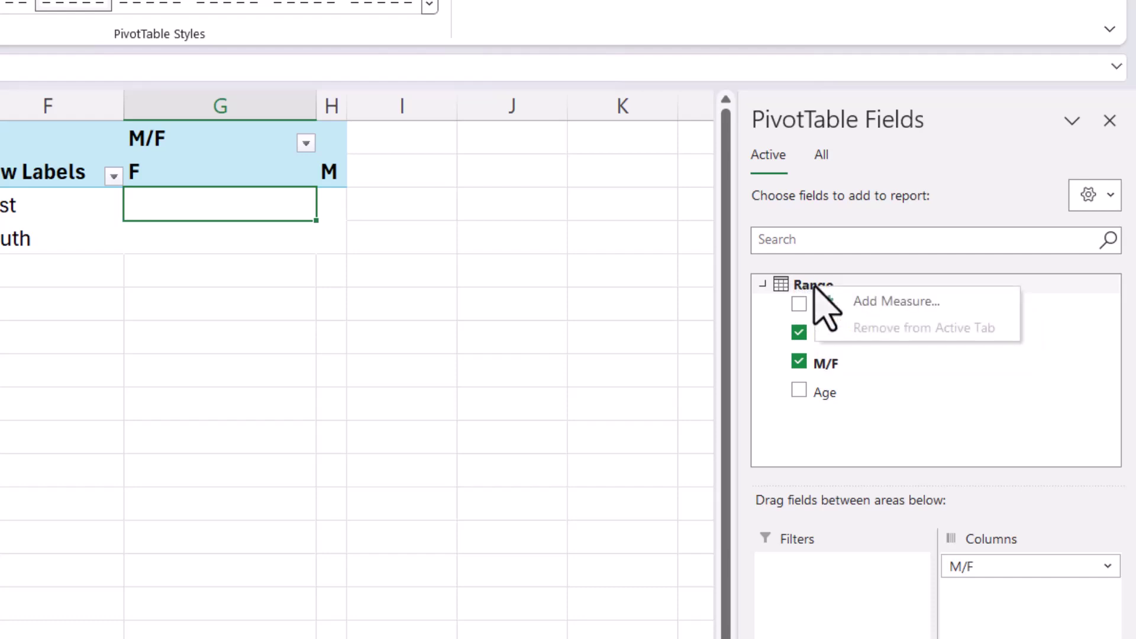
{"action": "left_click", "coordinate": [861, 302]}
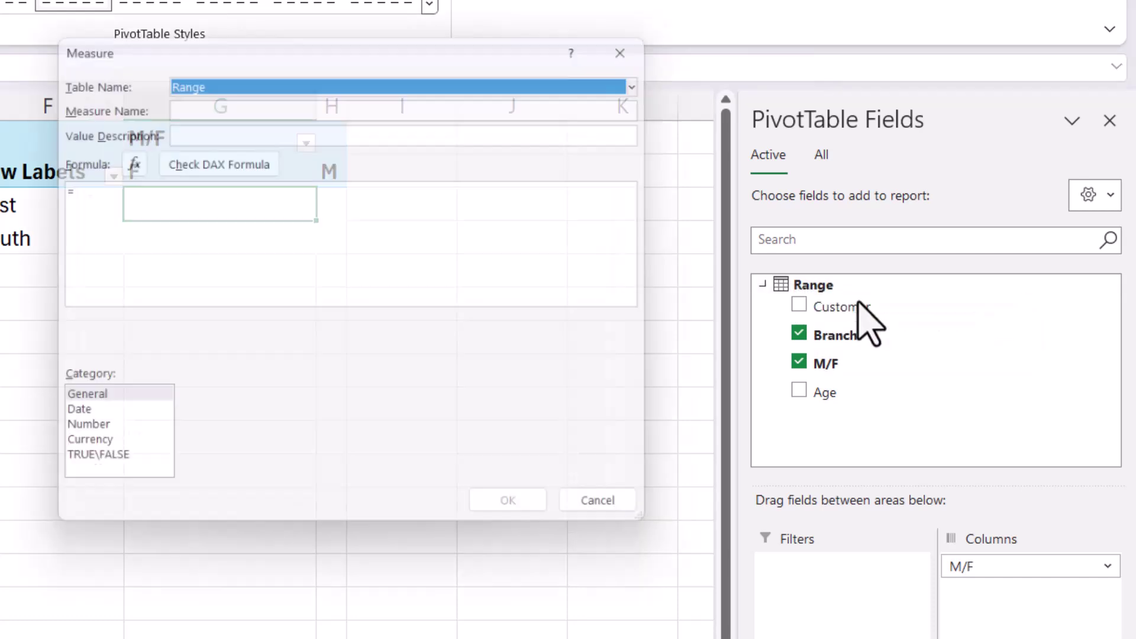
{"action": "left_click", "coordinate": [181, 101]}
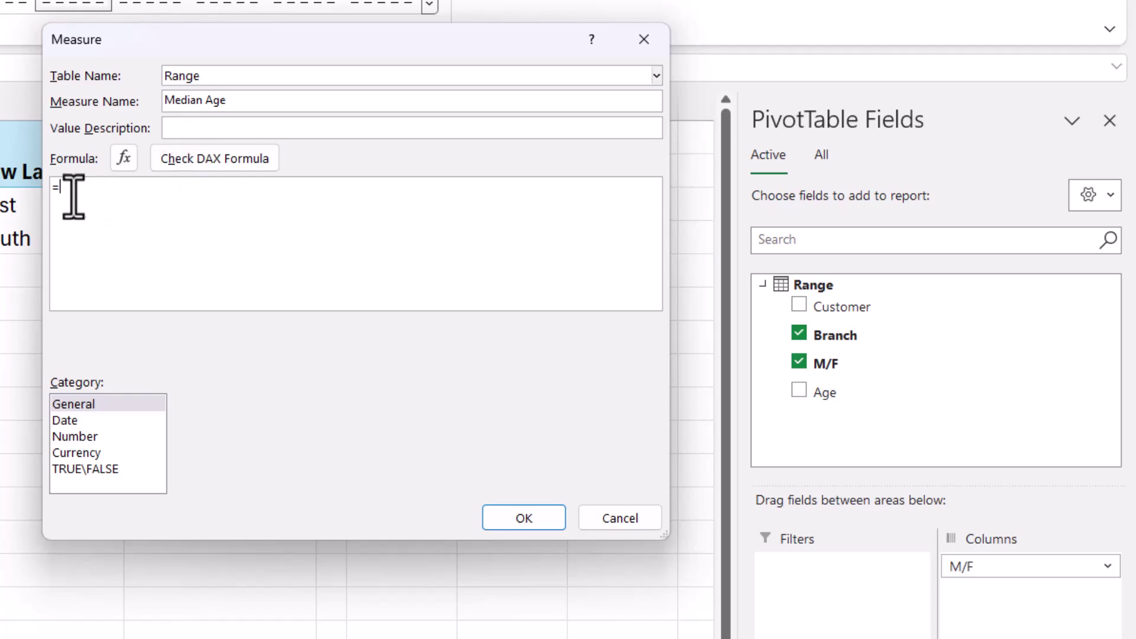
Define the Median Age measure's formula as =MEDIAN([Age]) using the MEDIAN function and save the measure.
{"action": "left_click", "coordinate": [125, 158]}
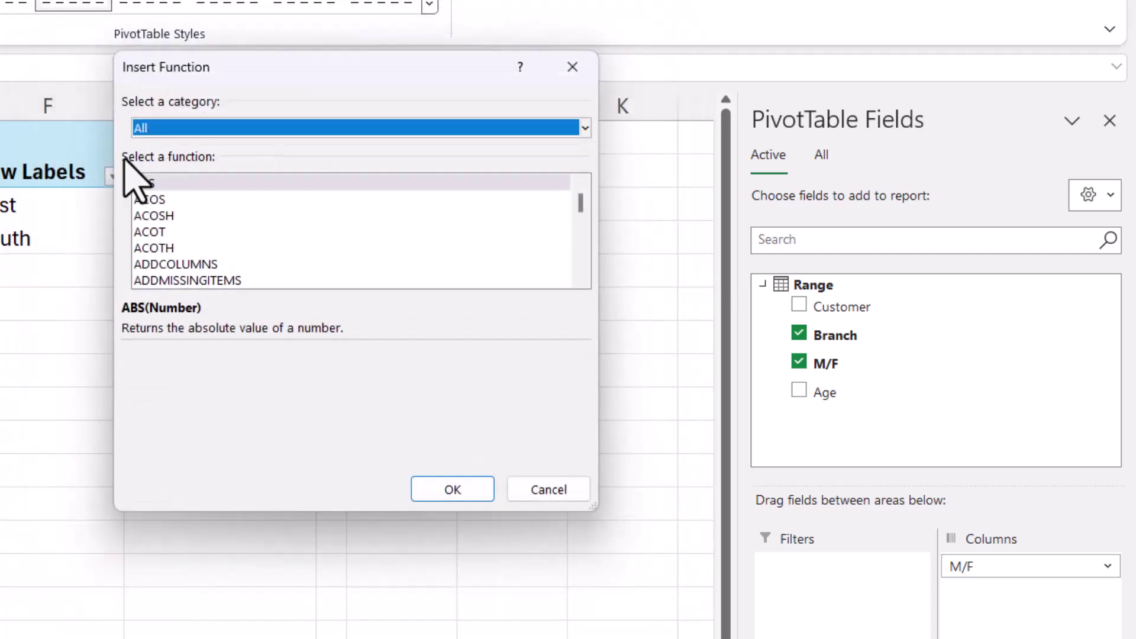
{"action": "left_click_drag", "start_coordinate": [581, 203], "coordinate": [581, 225]}
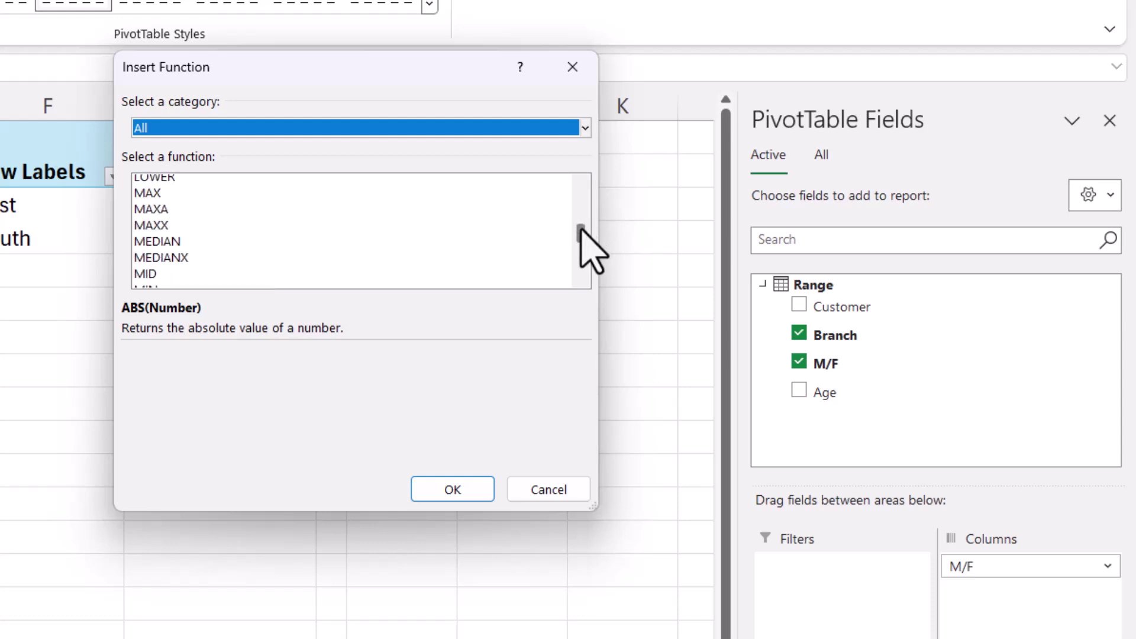
{"action": "left_click", "coordinate": [173, 243]}
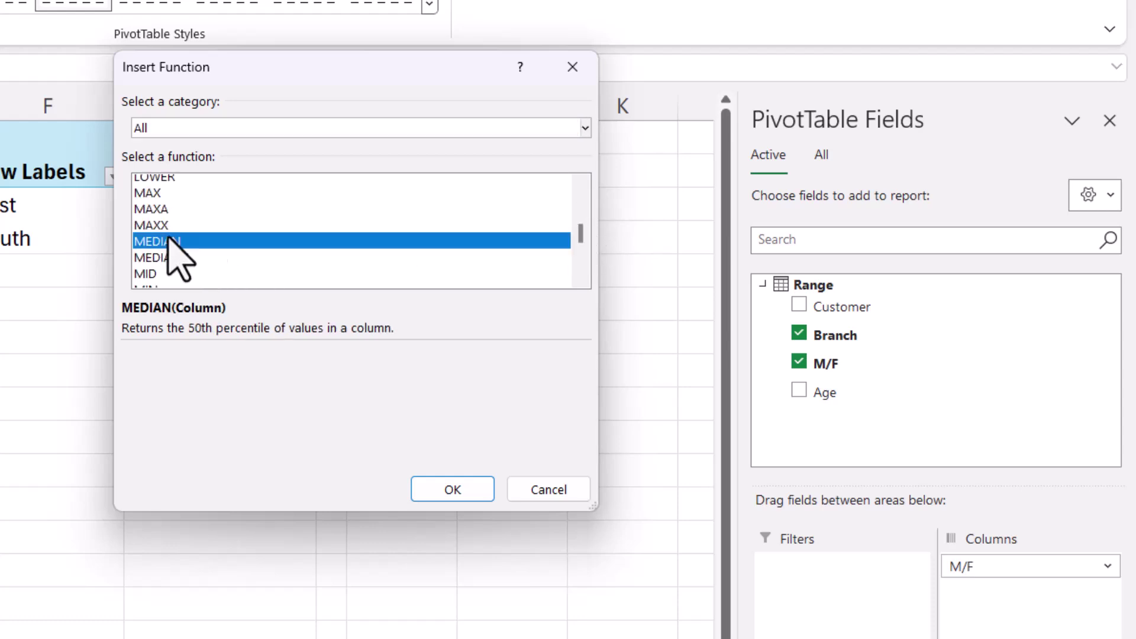
{"action": "left_click", "coordinate": [465, 488]}
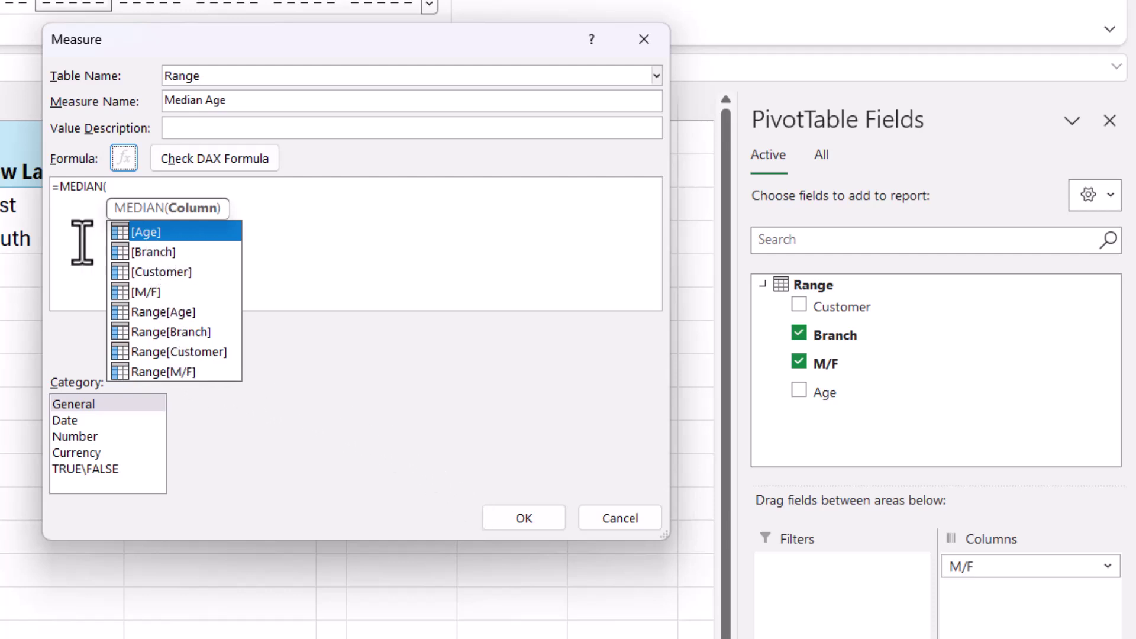
{"action": "double_click", "coordinate": [148, 232]}
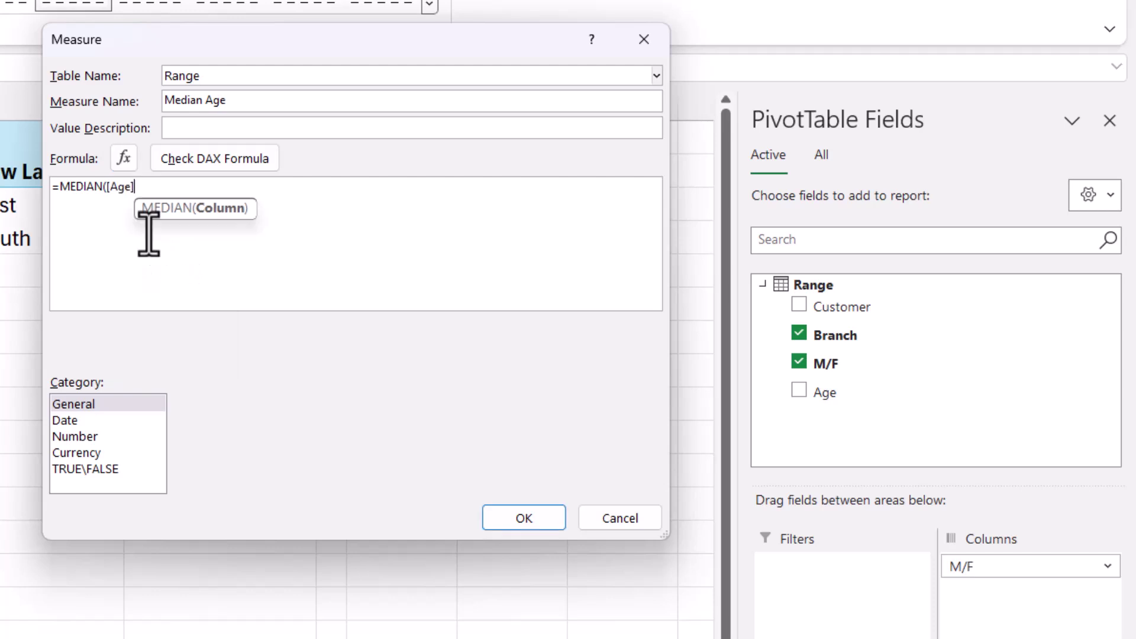
{"action": "type", "text": ")"}
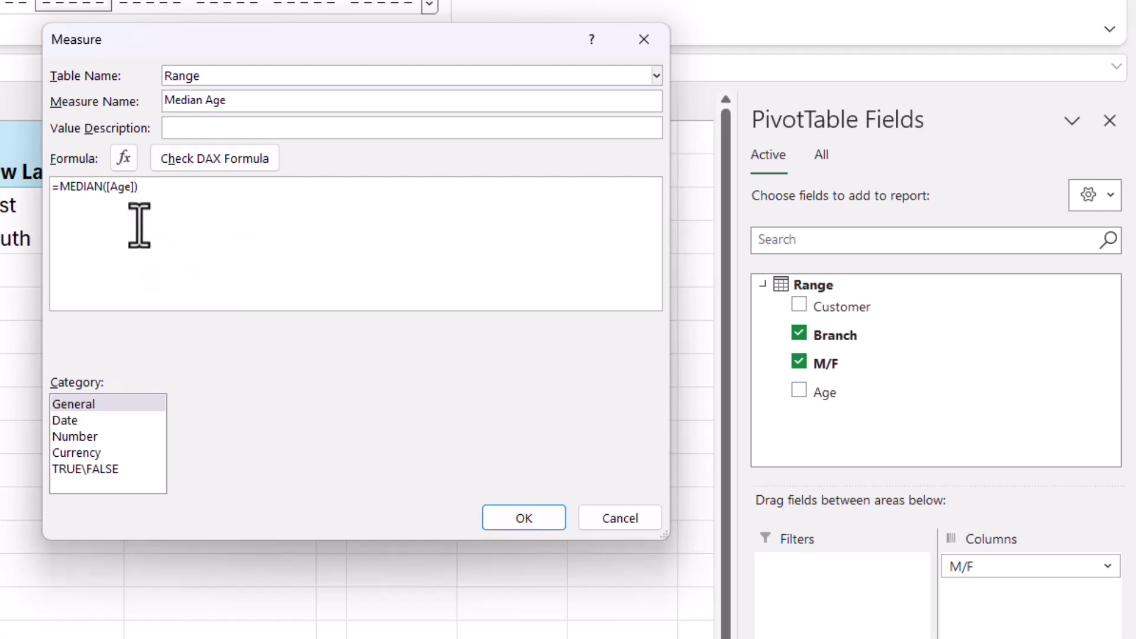
{"action": "left_click", "coordinate": [525, 518]}
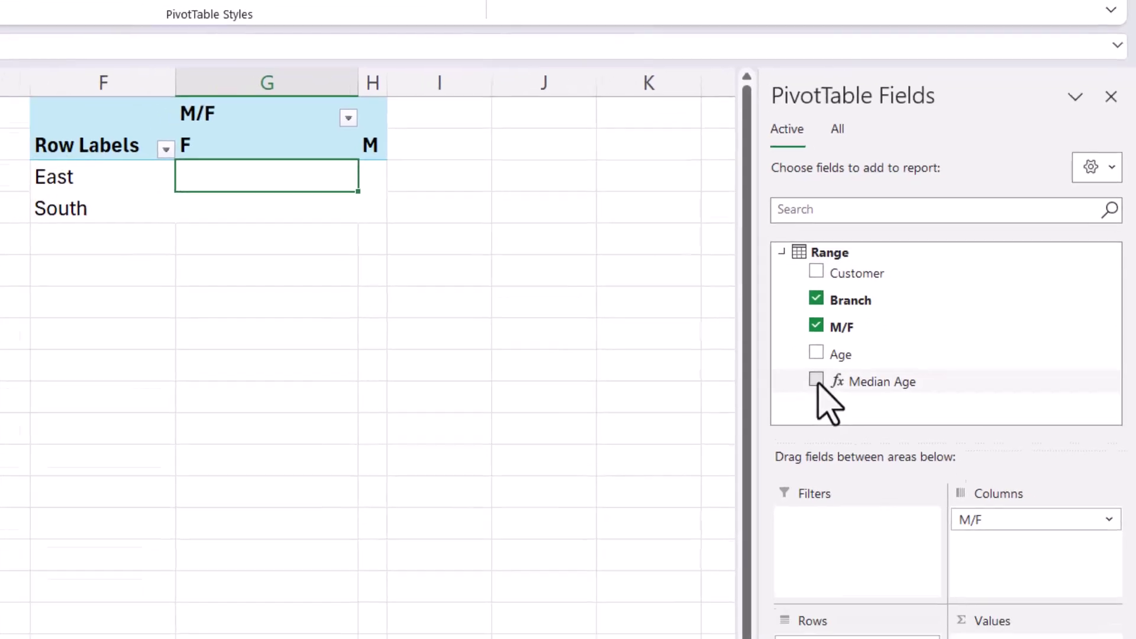
Add the Median Age measure to the PivotTable's values and deselect the PivotTable.
{"action": "left_click", "coordinate": [799, 419]}
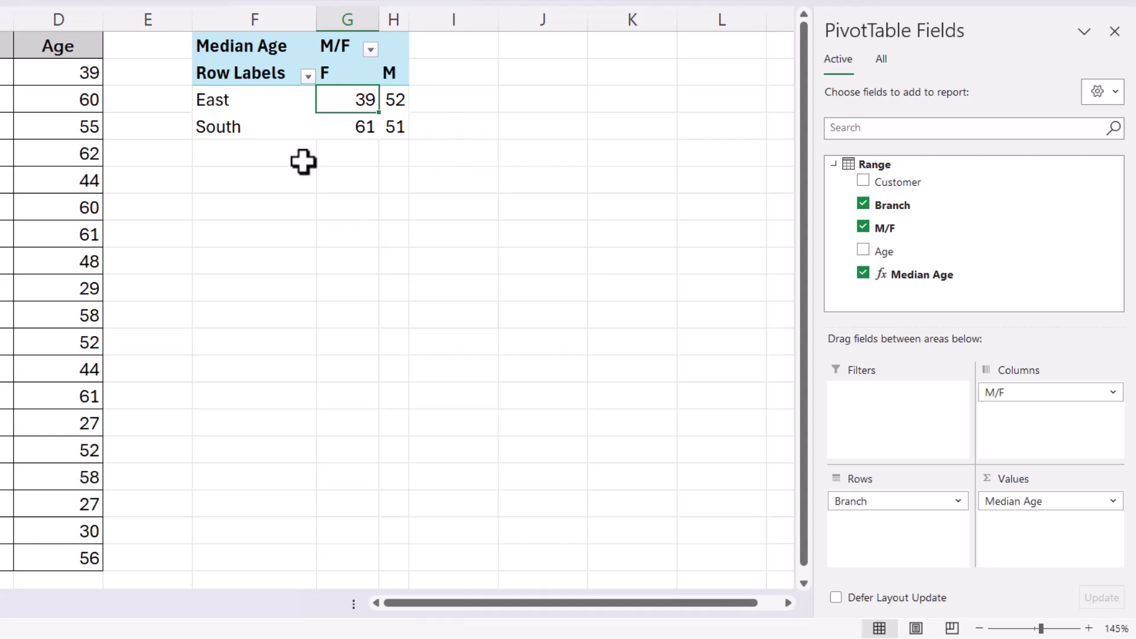
{"action": "left_click", "coordinate": [632, 314]}
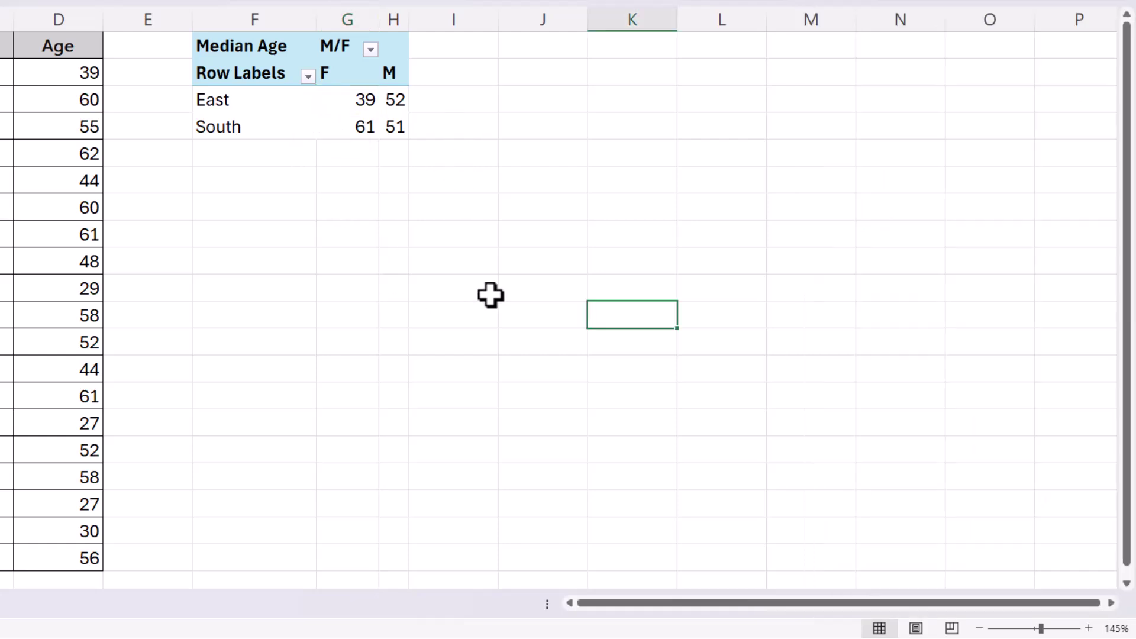